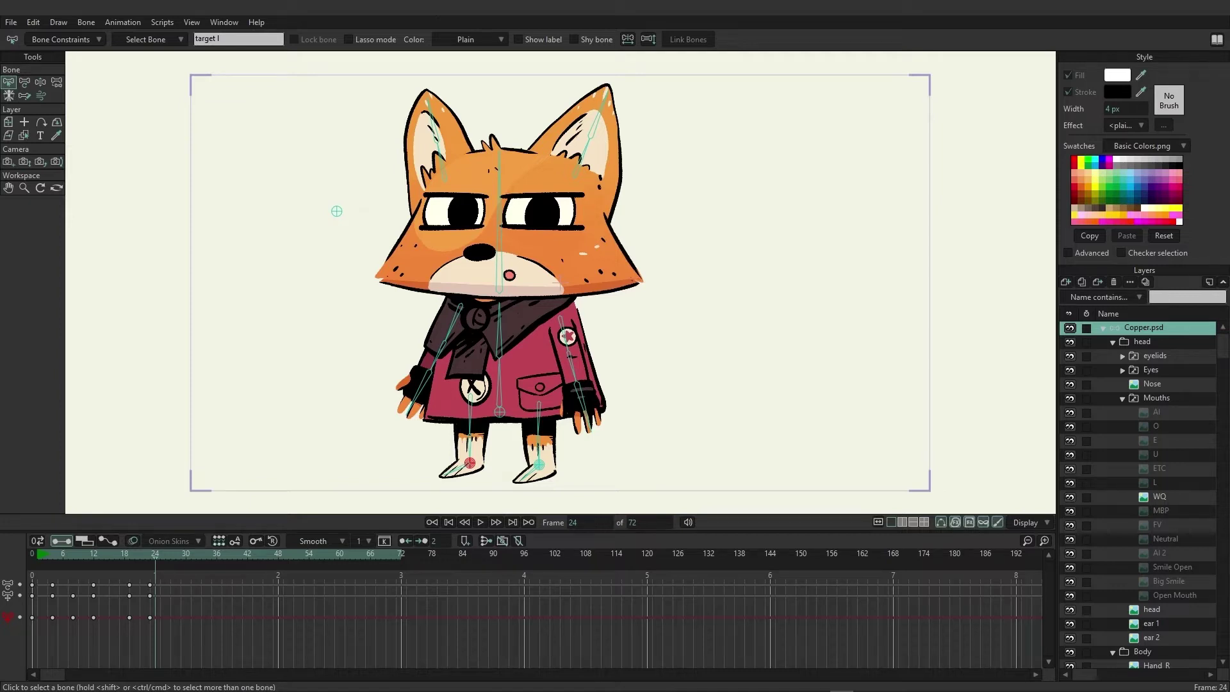
# Step: Play and scrub through the fox's jump animation, and return to frame 0
pyautogui.click(42, 555)
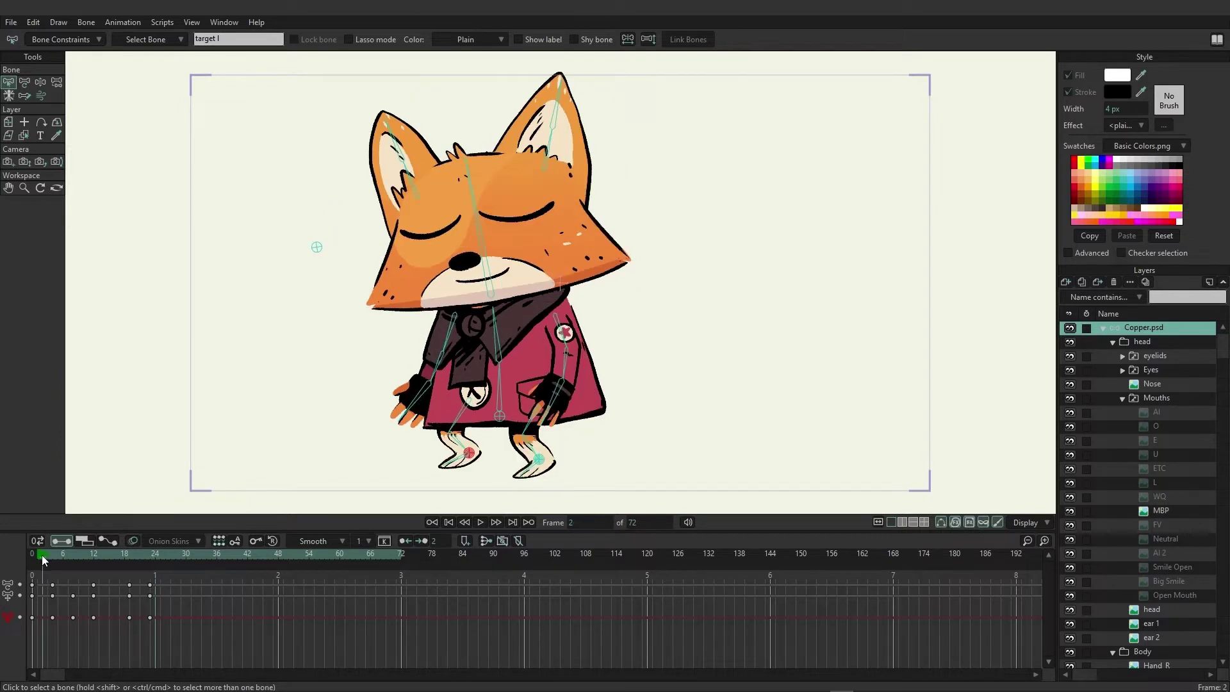
pyautogui.click(479, 521)
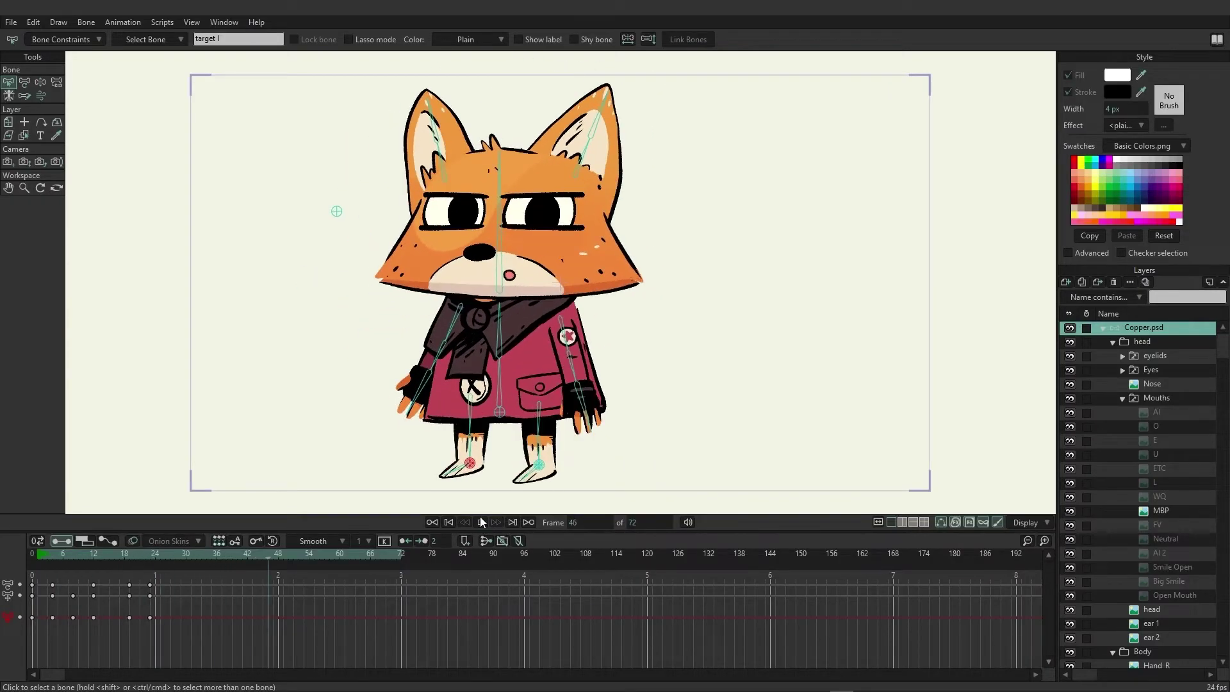
pyautogui.click(481, 522)
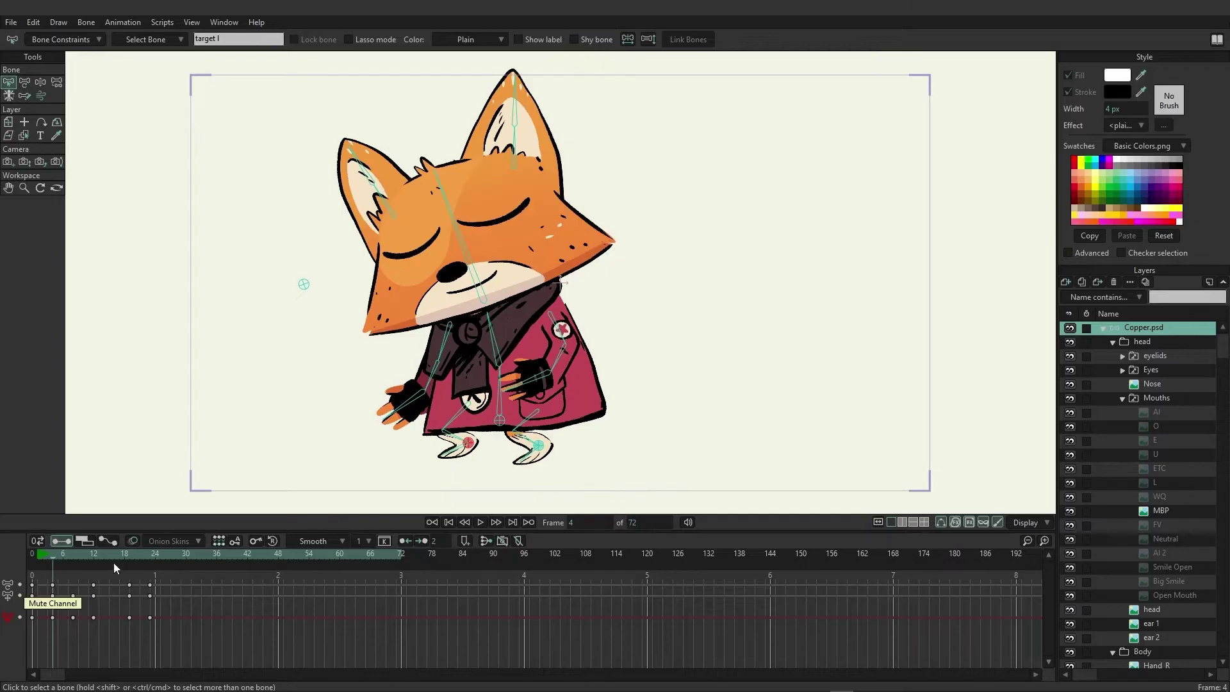
pyautogui.moveTo(77, 555); pyautogui.dragTo(170, 564)
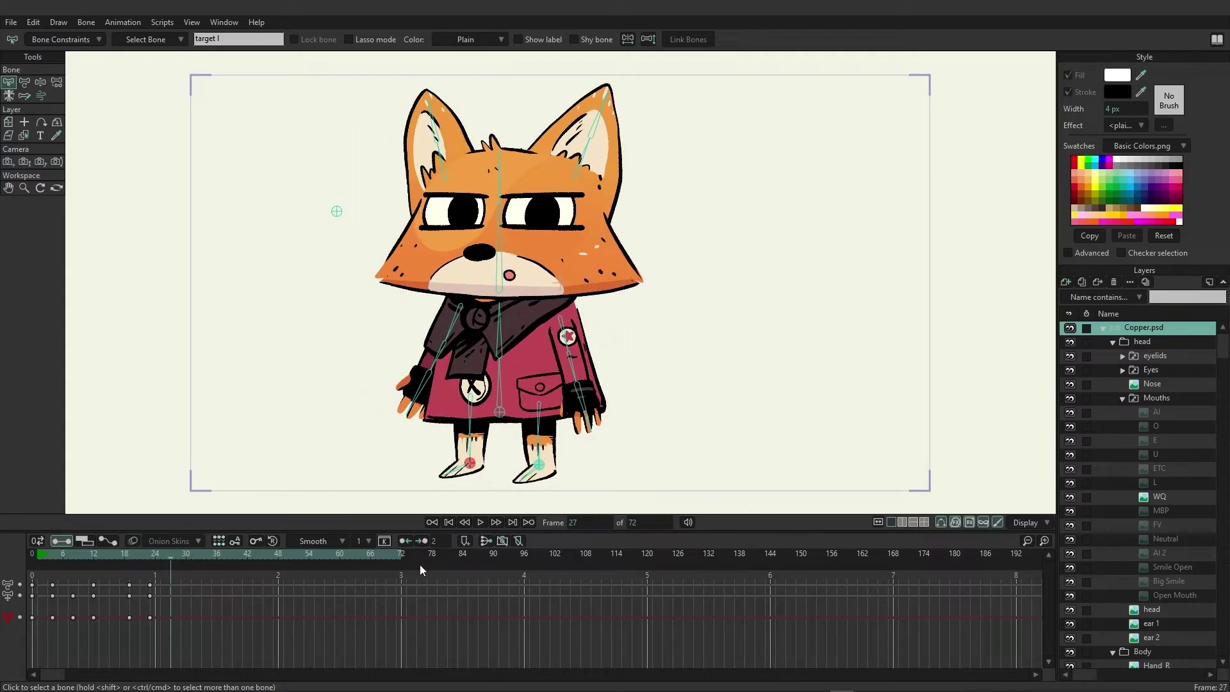
pyautogui.click(448, 522)
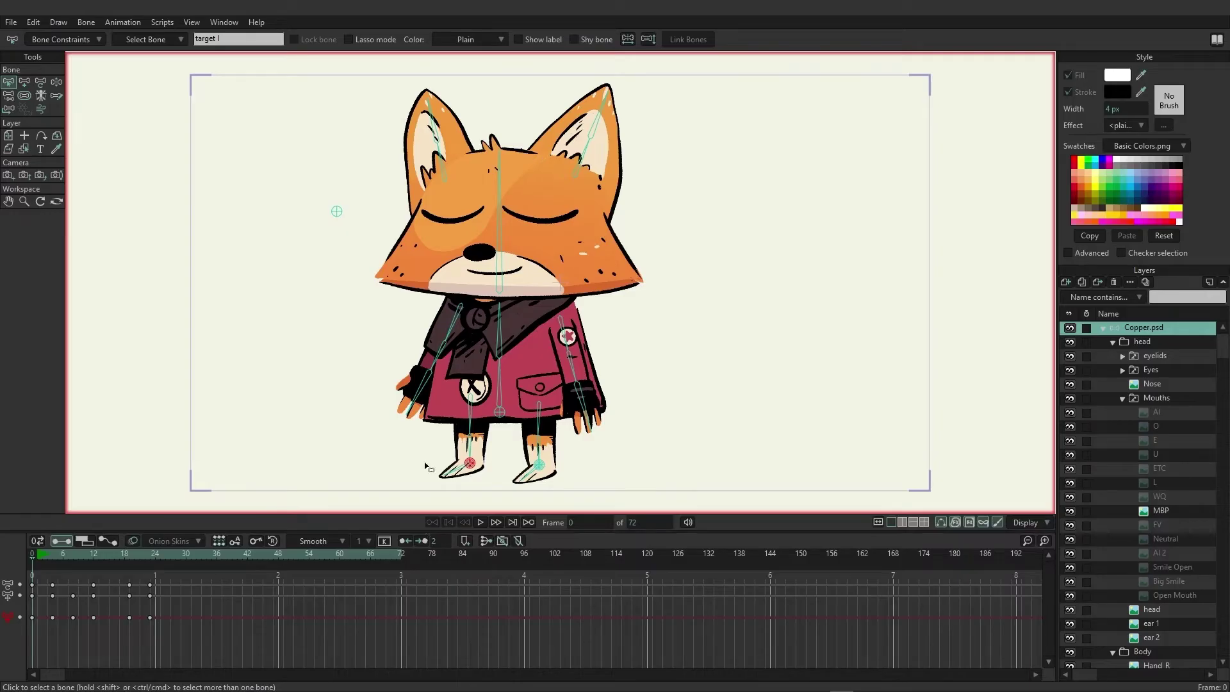
# Step: Select both ear bones and enable bone dynamics with the Angle option for them
pyautogui.moveTo(357, 114); pyautogui.dragTo(452, 171)
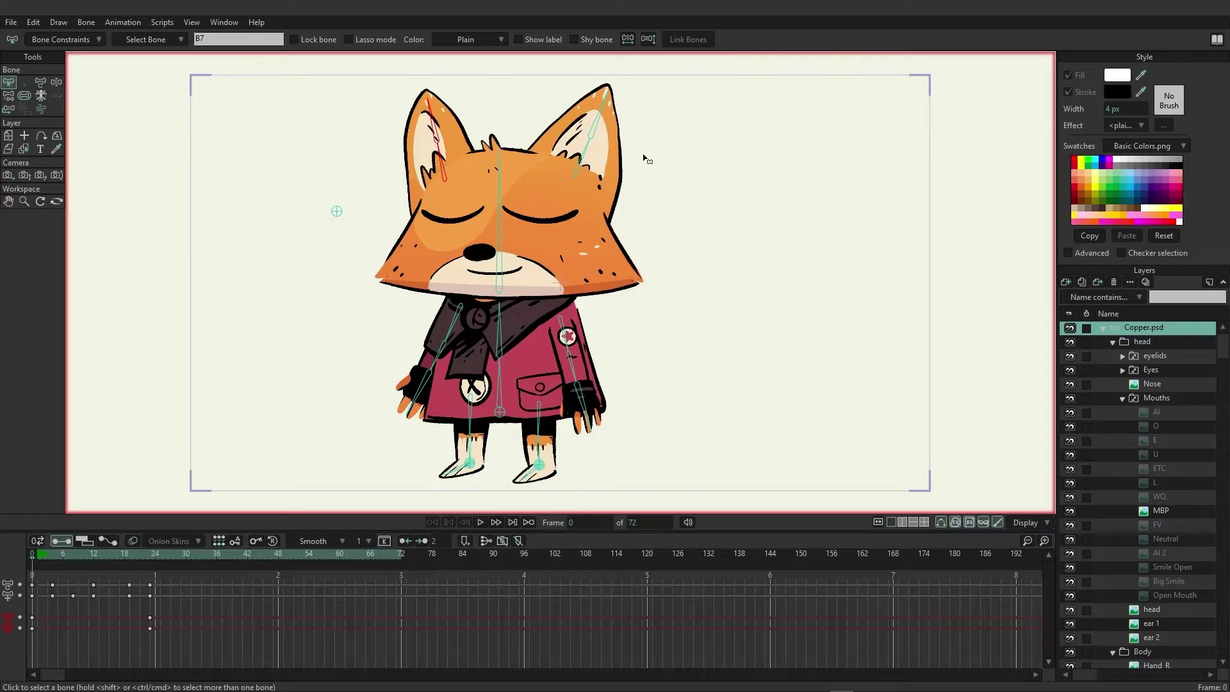
pyautogui.moveTo(648, 161); pyautogui.dragTo(571, 119)
pyautogui.click(99, 41)
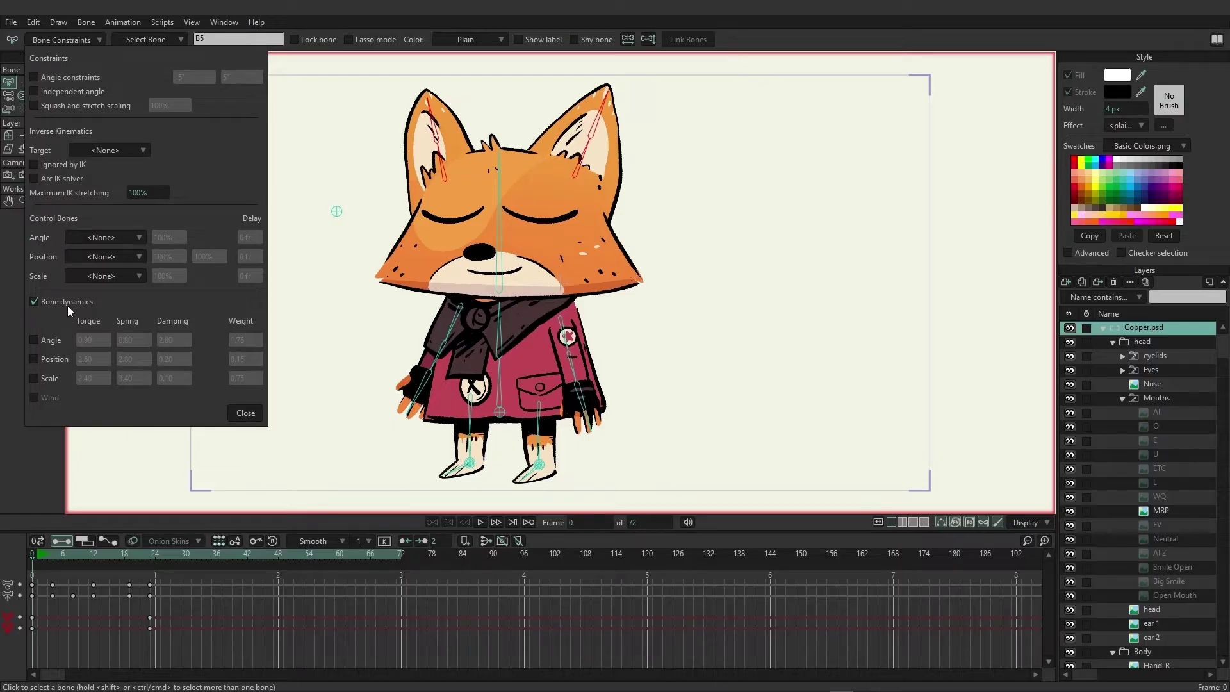
pyautogui.click(35, 340)
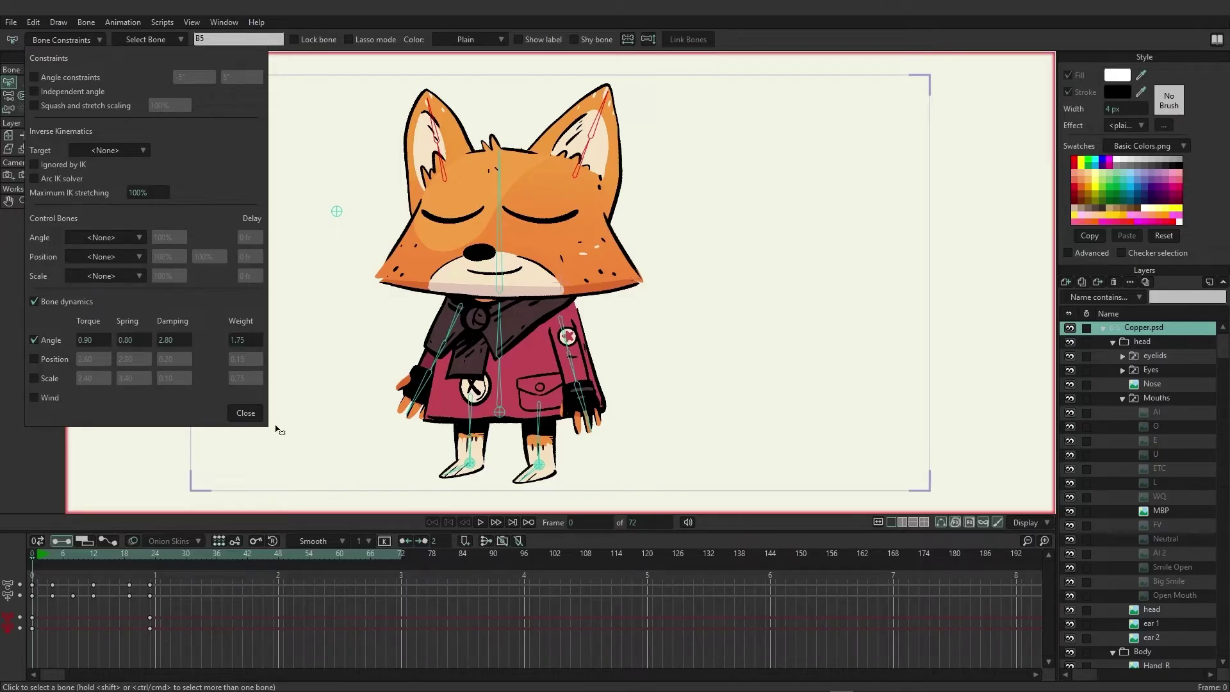
pyautogui.click(255, 417)
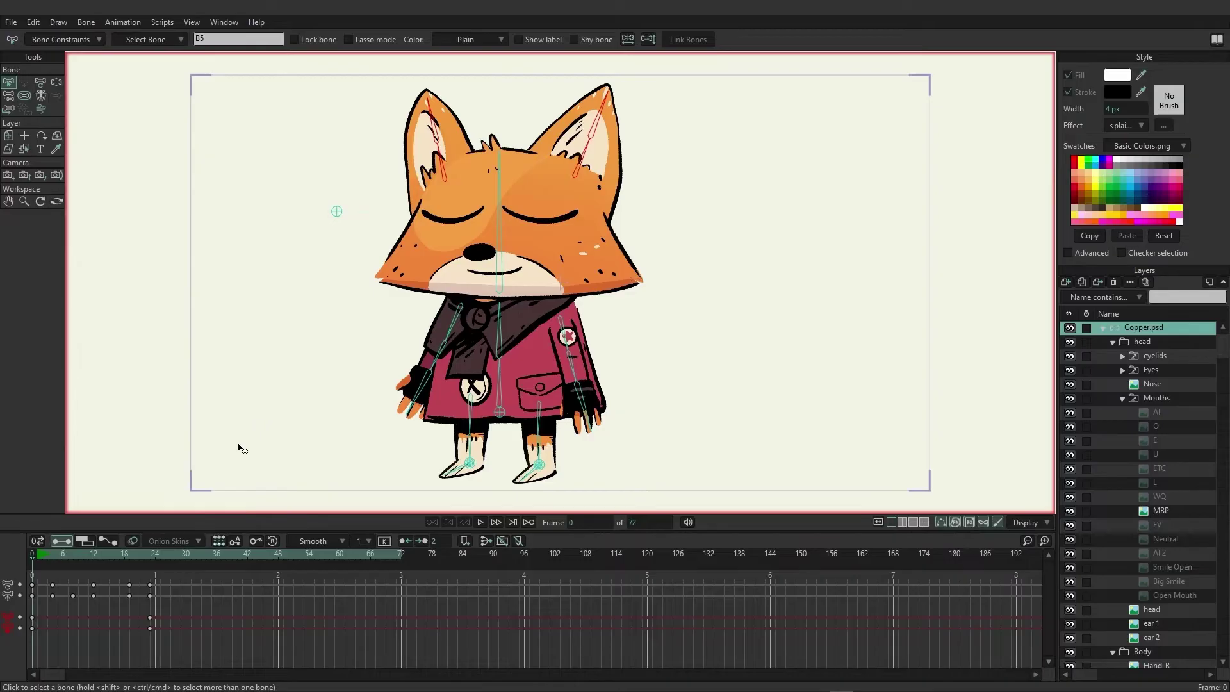
# Step: Preview the animation with the ear dynamics enabled and review their angle dynamics settings
pyautogui.click(480, 522)
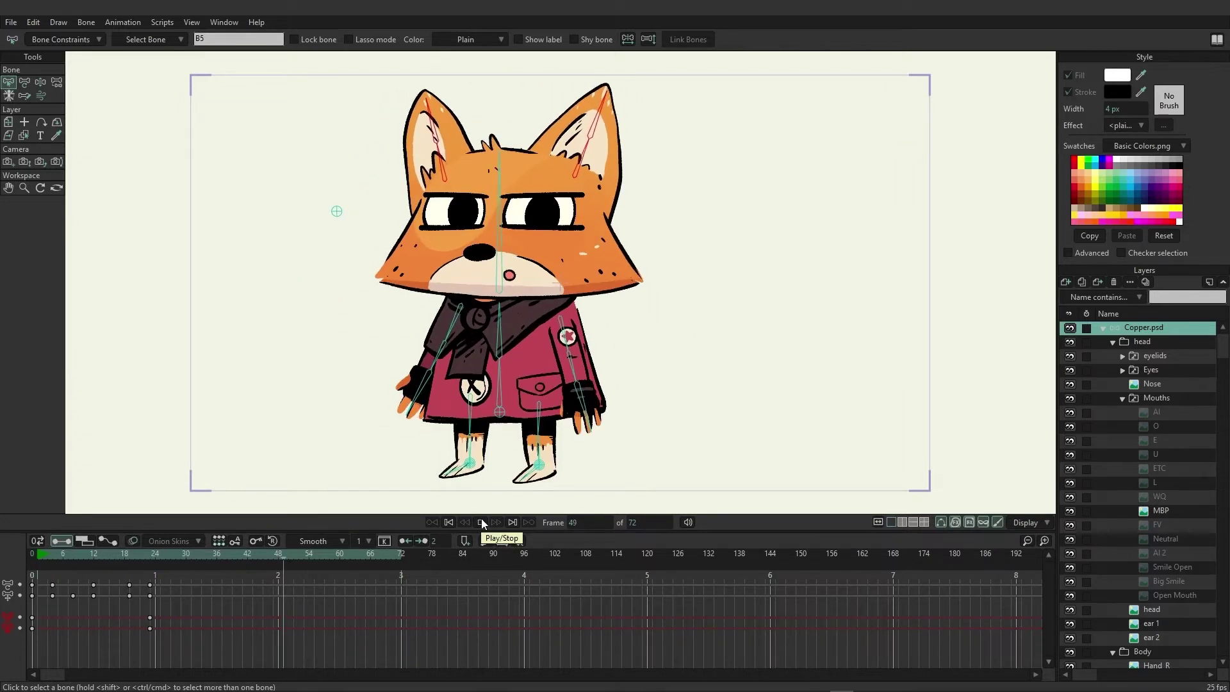
pyautogui.click(482, 520)
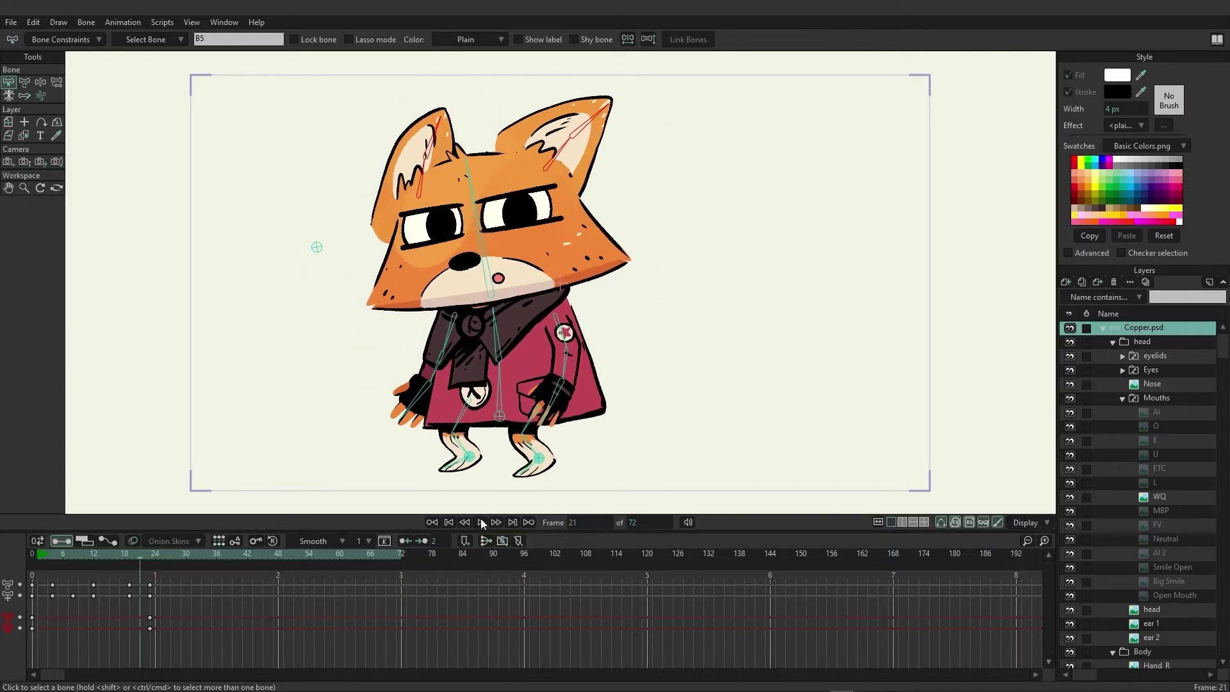
pyautogui.click(36, 554)
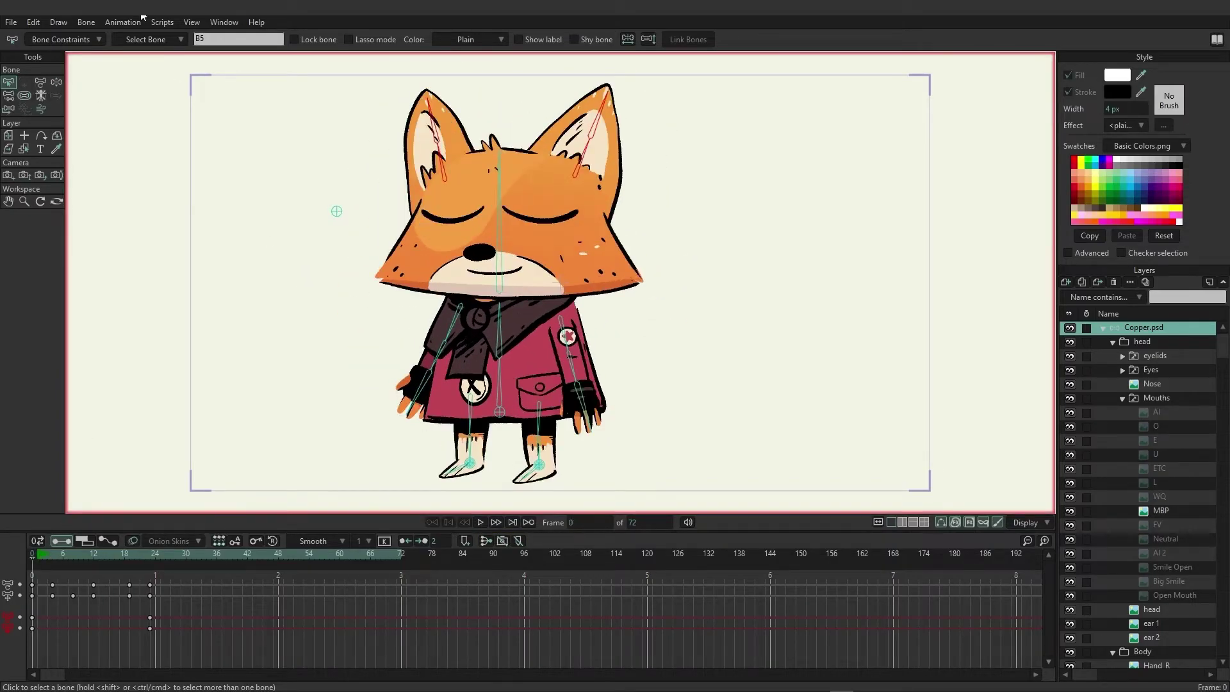
pyautogui.click(77, 41)
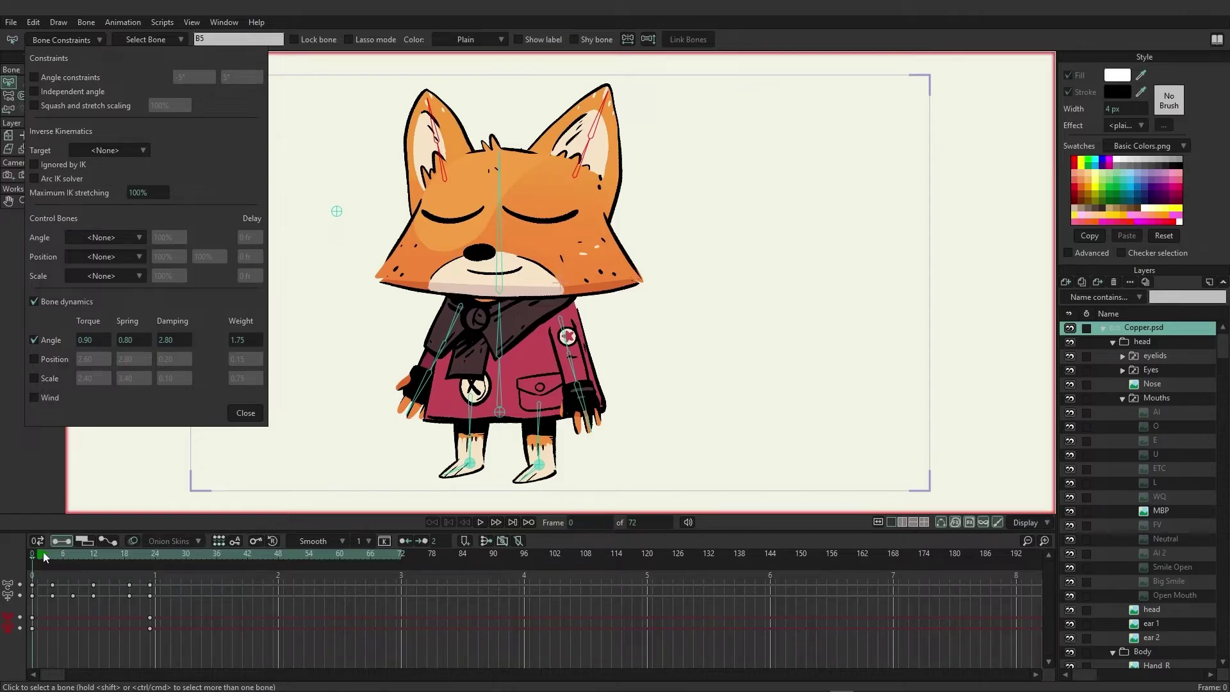
pyautogui.click(194, 560)
pyautogui.click(480, 522)
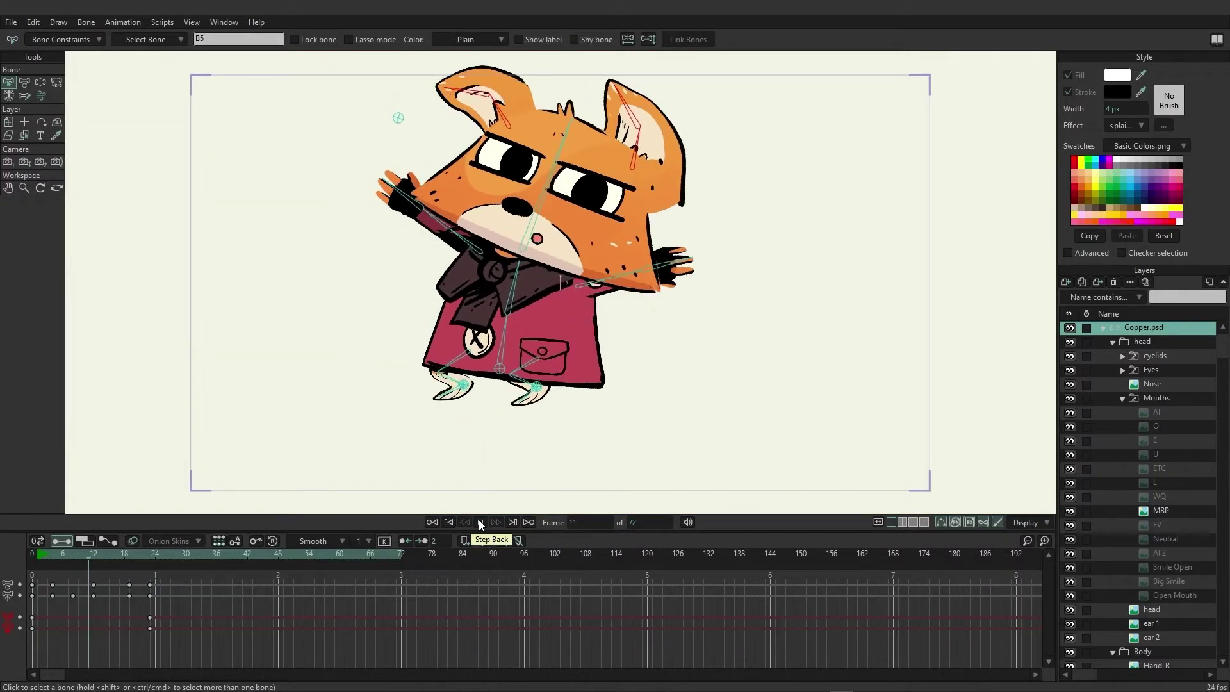
pyautogui.click(480, 522)
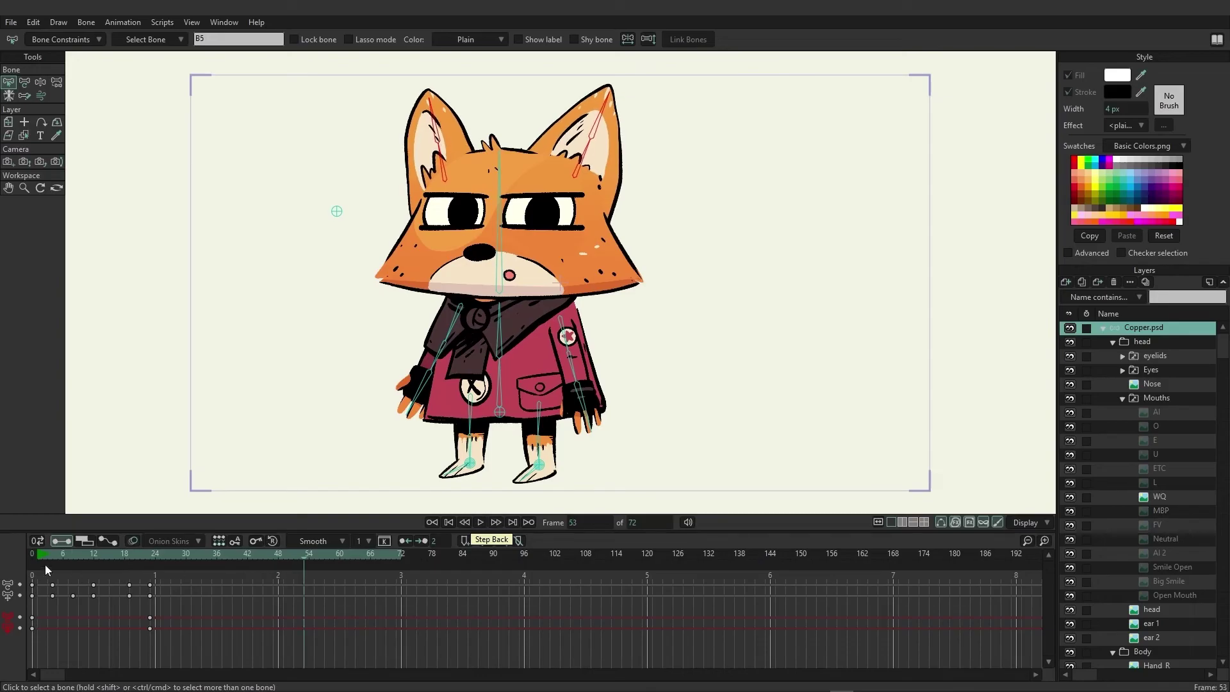
# Step: Try a higher torque in the ear bones' angle dynamics at frame 0 and play the animation
pyautogui.click(35, 554)
pyautogui.click(103, 37)
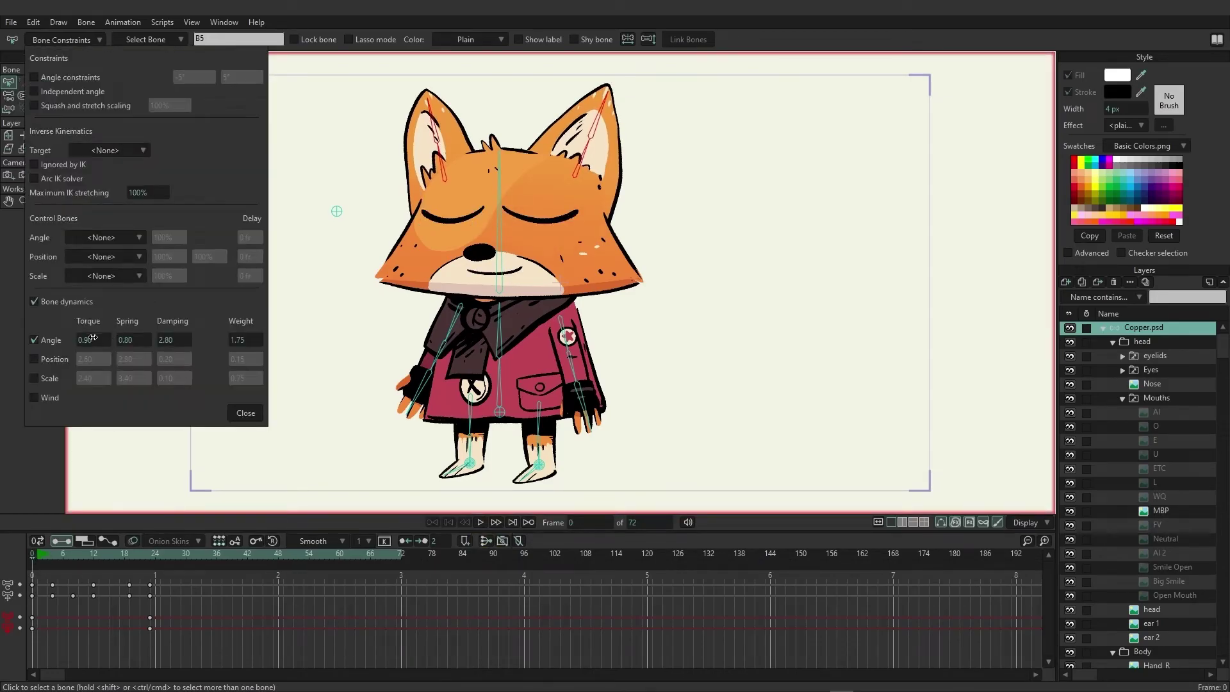
pyautogui.moveTo(93, 338); pyautogui.dragTo(151, 327)
pyautogui.click(243, 411)
pyautogui.click(481, 522)
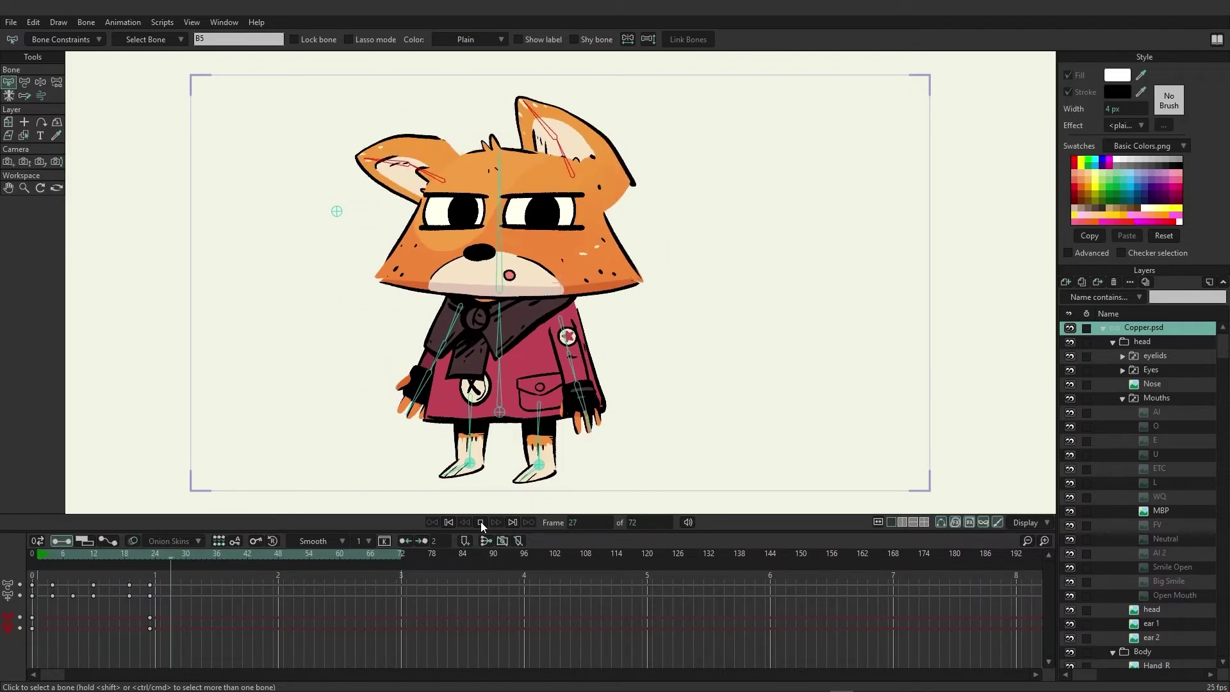
# Step: Set the ear bones' angle torque to 0.5 and play the animation to check the ear movement
pyautogui.click(64, 39)
pyautogui.click(78, 340)
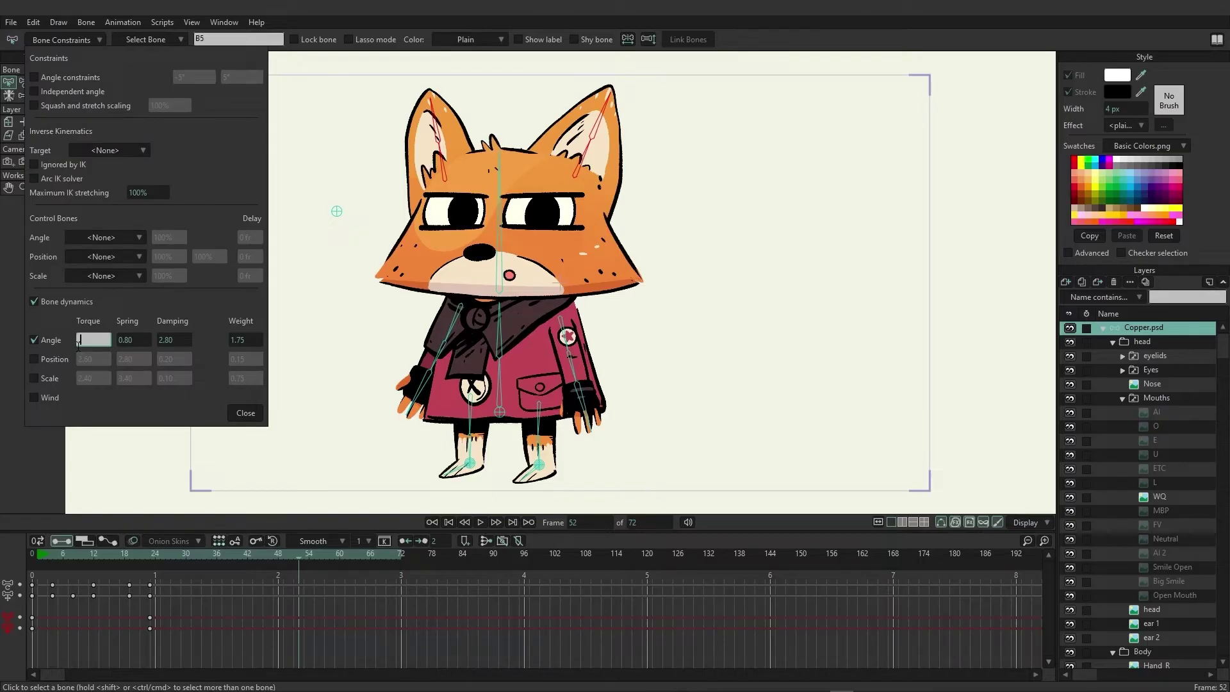
pyautogui.write('0.5')
pyautogui.click(134, 340)
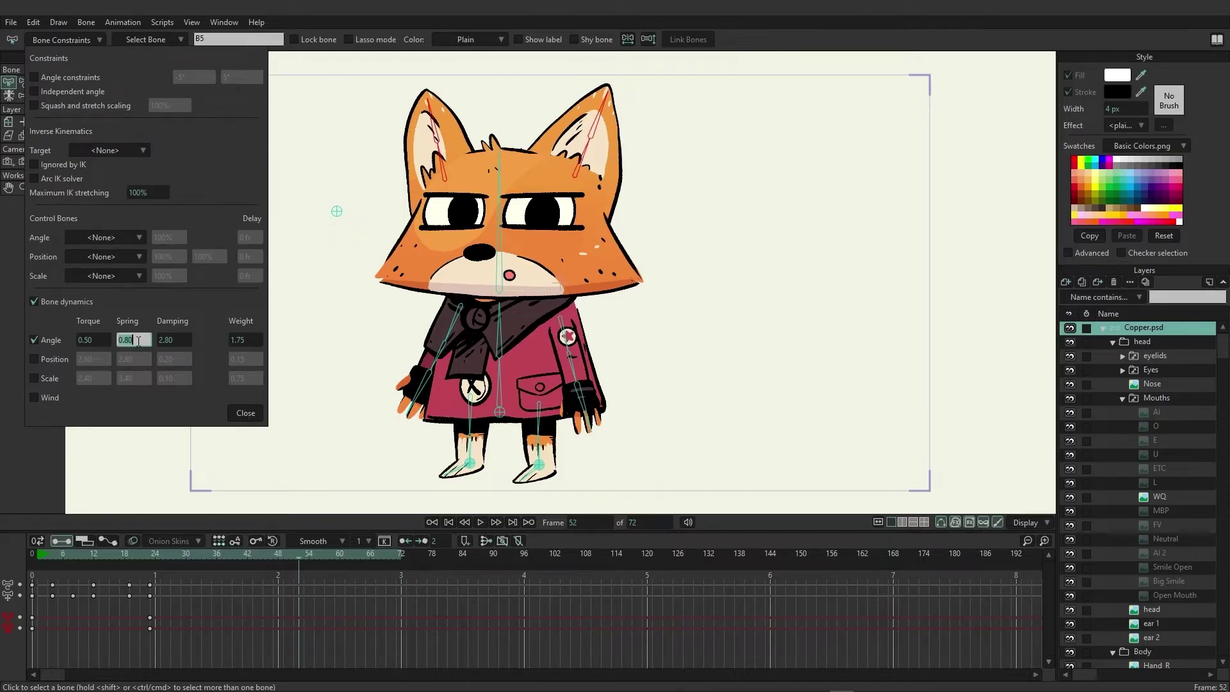
pyautogui.click(256, 415)
pyautogui.click(46, 556)
pyautogui.press('space')
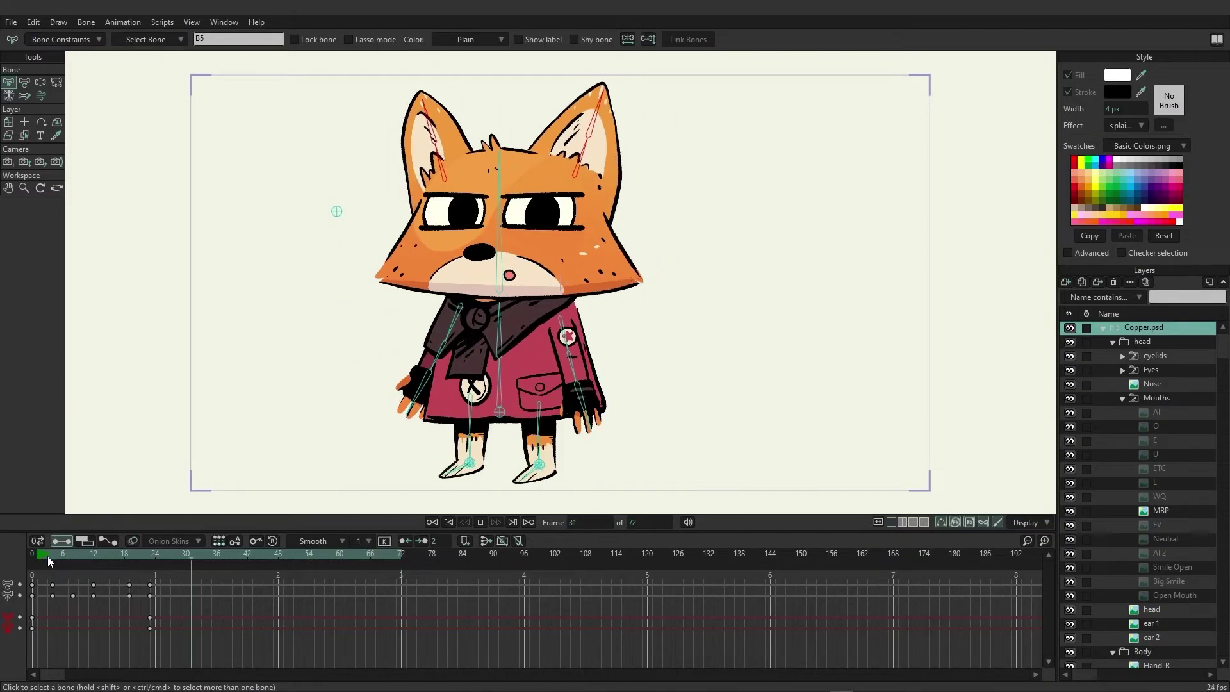
pyautogui.press('space')
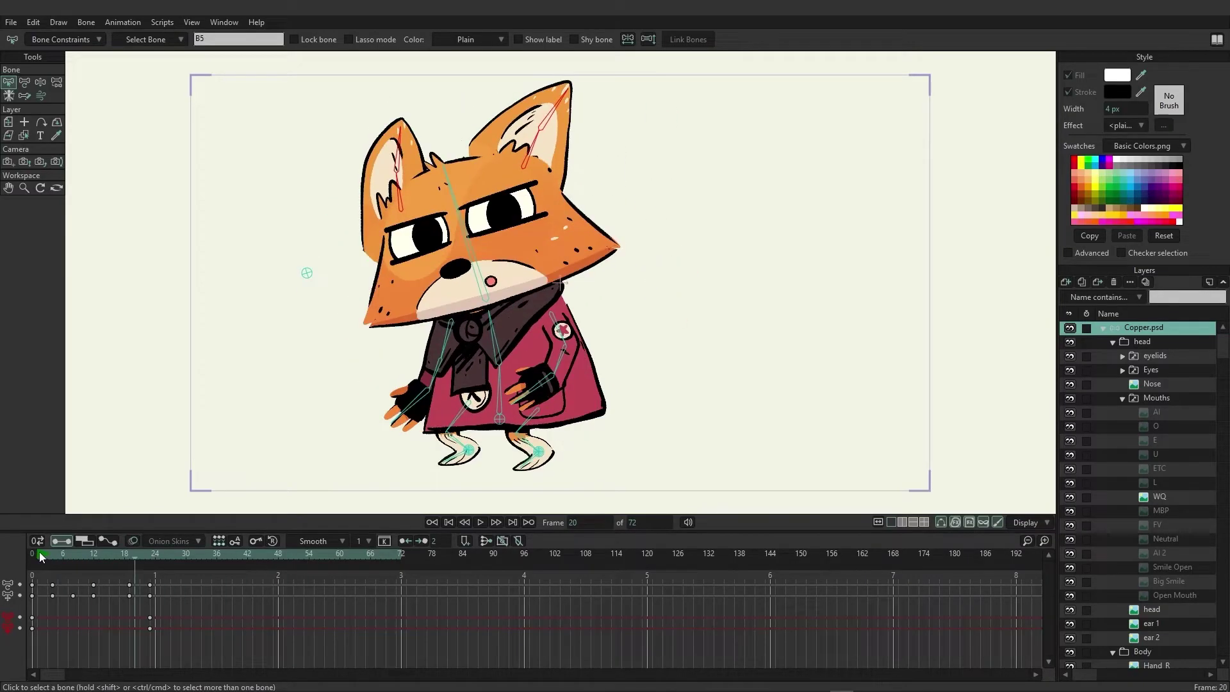
# Step: Review the ear bones' torque, spring and damping values at frame 0 and replay the animation
pyautogui.click(32, 553)
pyautogui.click(68, 38)
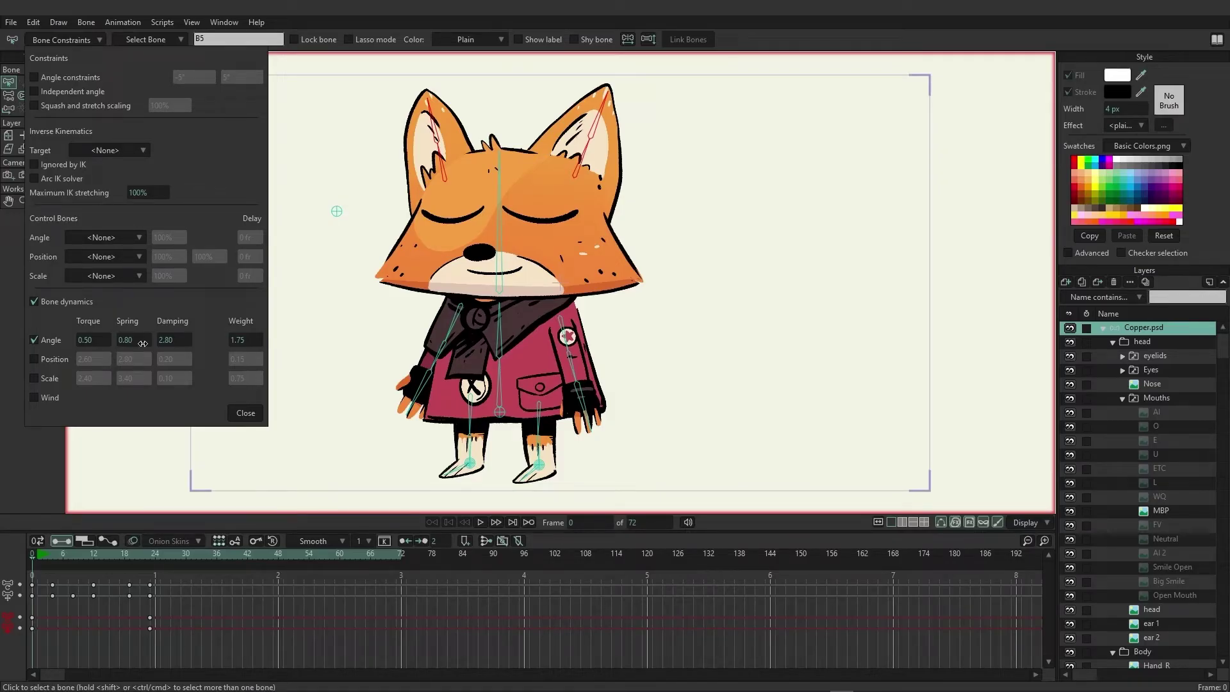
pyautogui.click(244, 412)
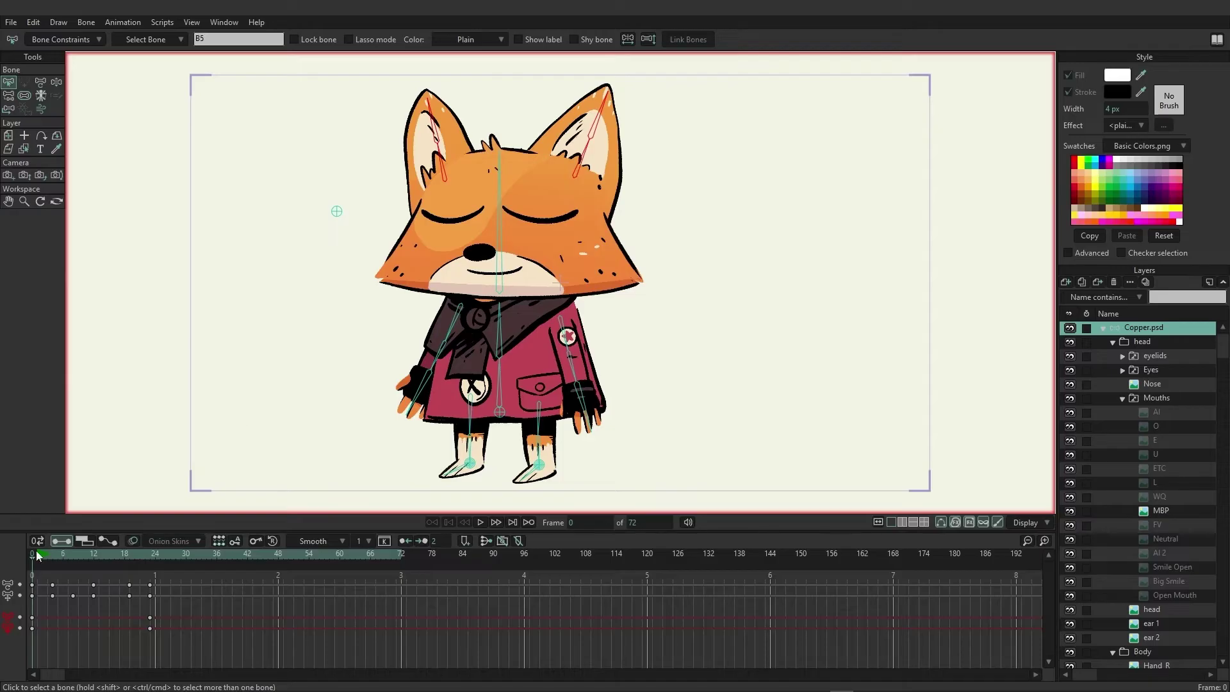
pyautogui.click(480, 522)
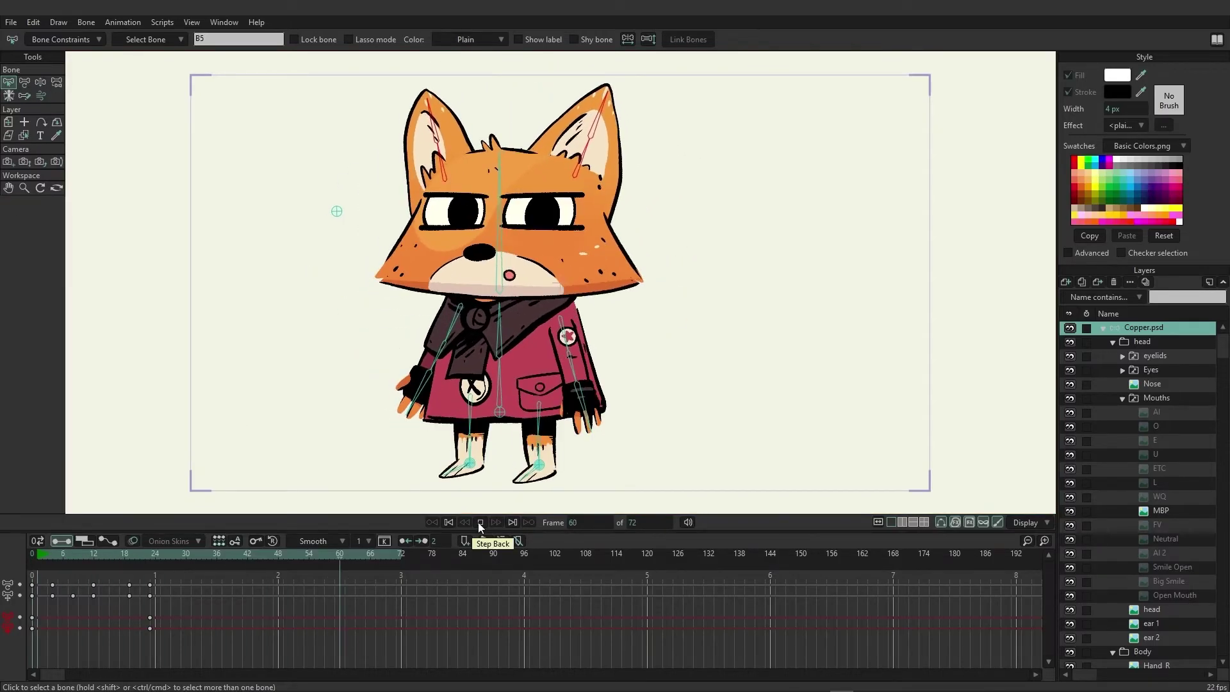
pyautogui.click(480, 522)
# Step: At frame 0, set the ear bones' angle torque to 1 and spring to 2.90, and play the animation
pyautogui.click(48, 40)
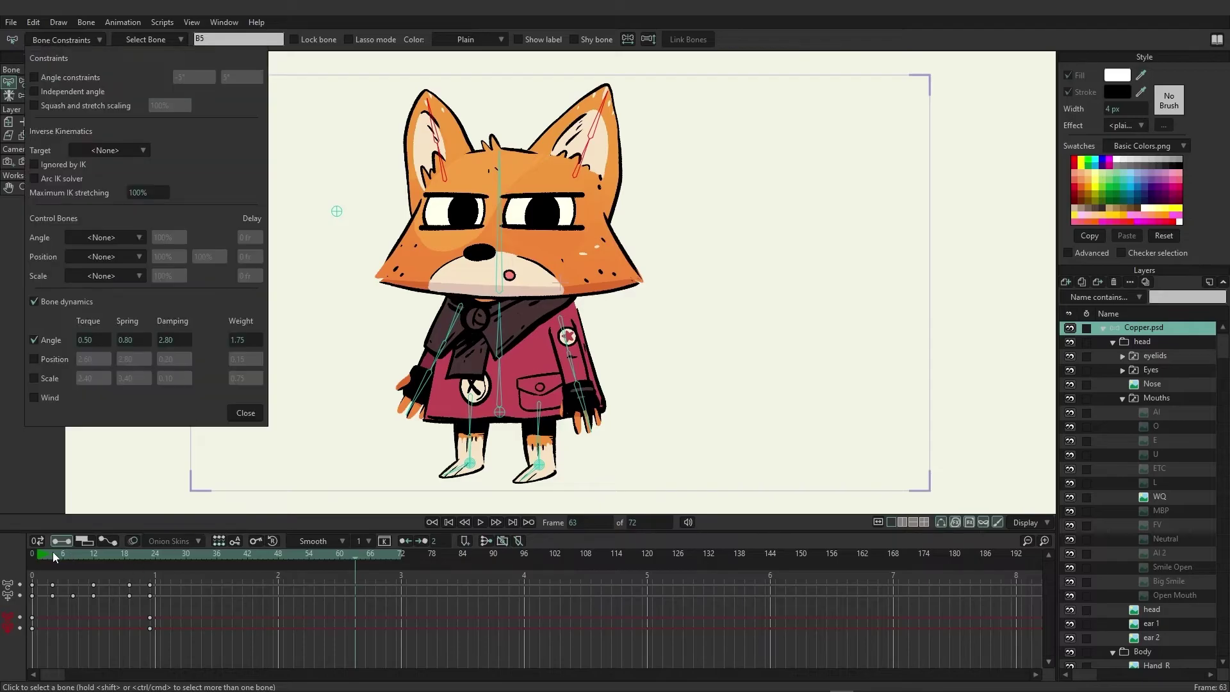
pyautogui.click(33, 552)
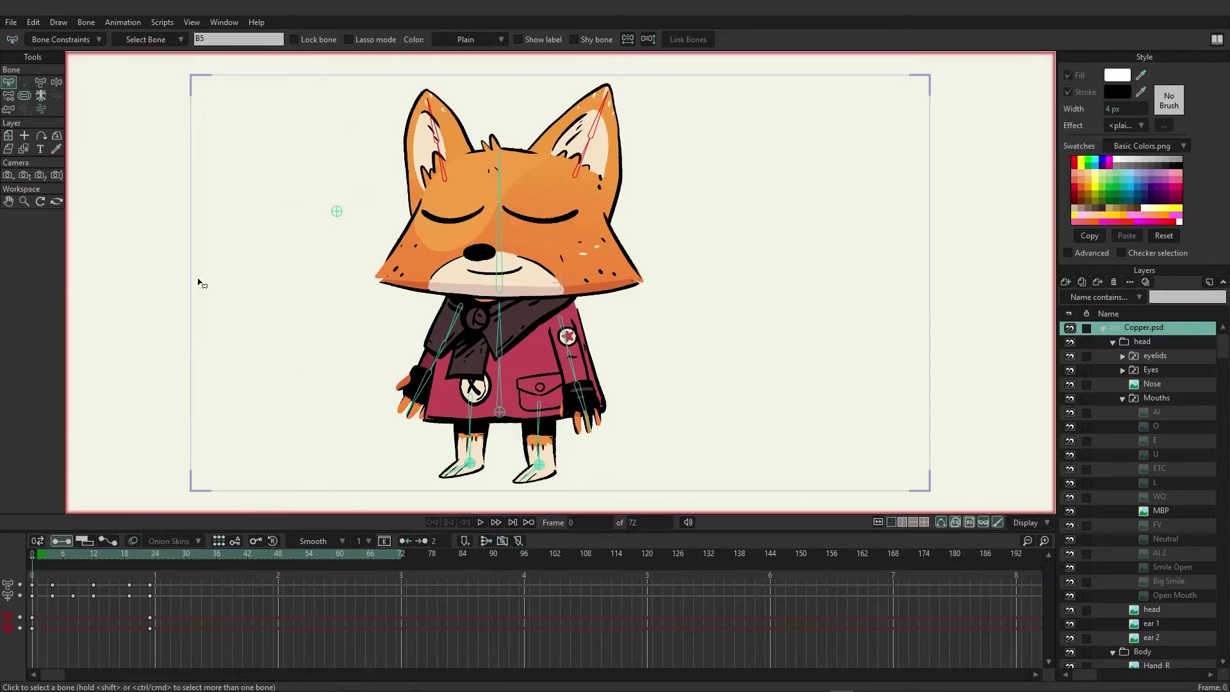
pyautogui.click(88, 38)
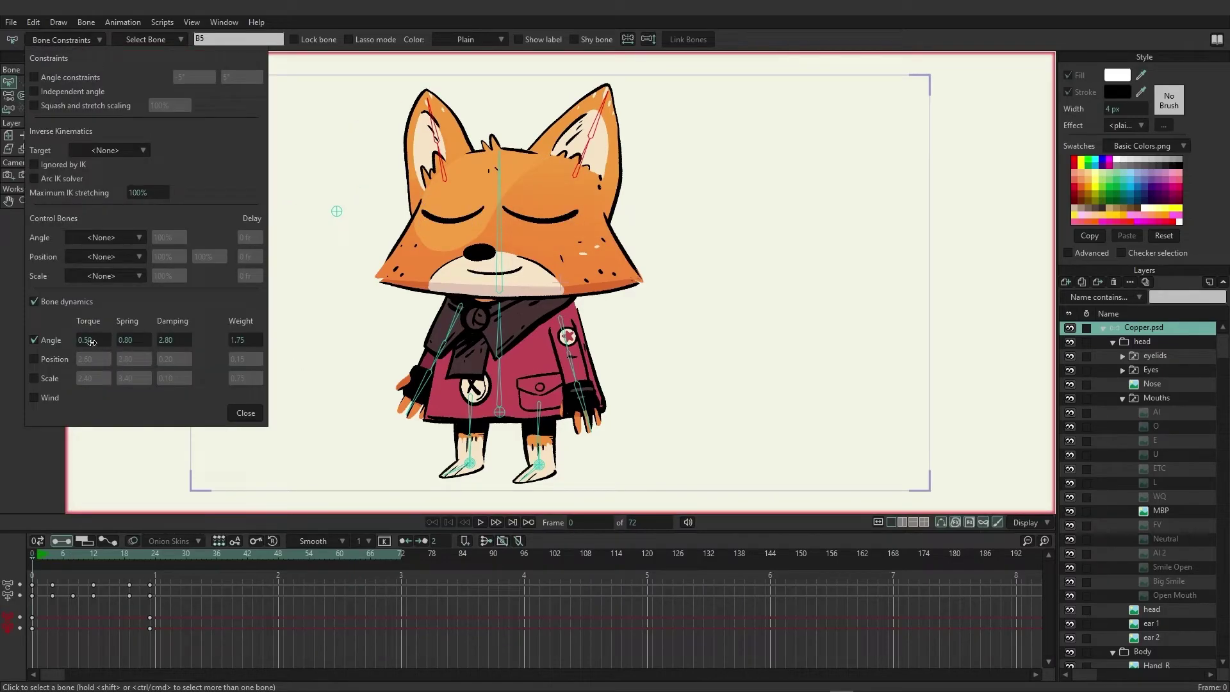
pyautogui.moveTo(90, 340); pyautogui.dragTo(245, 323)
pyautogui.click(242, 413)
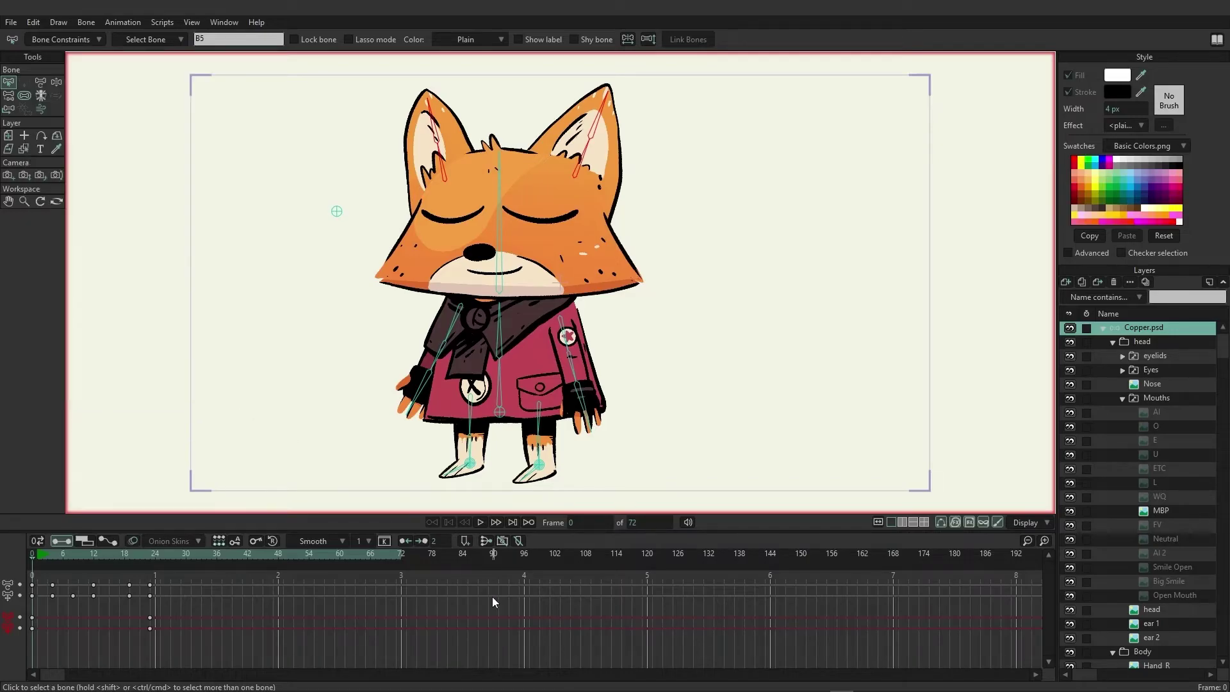
pyautogui.click(479, 523)
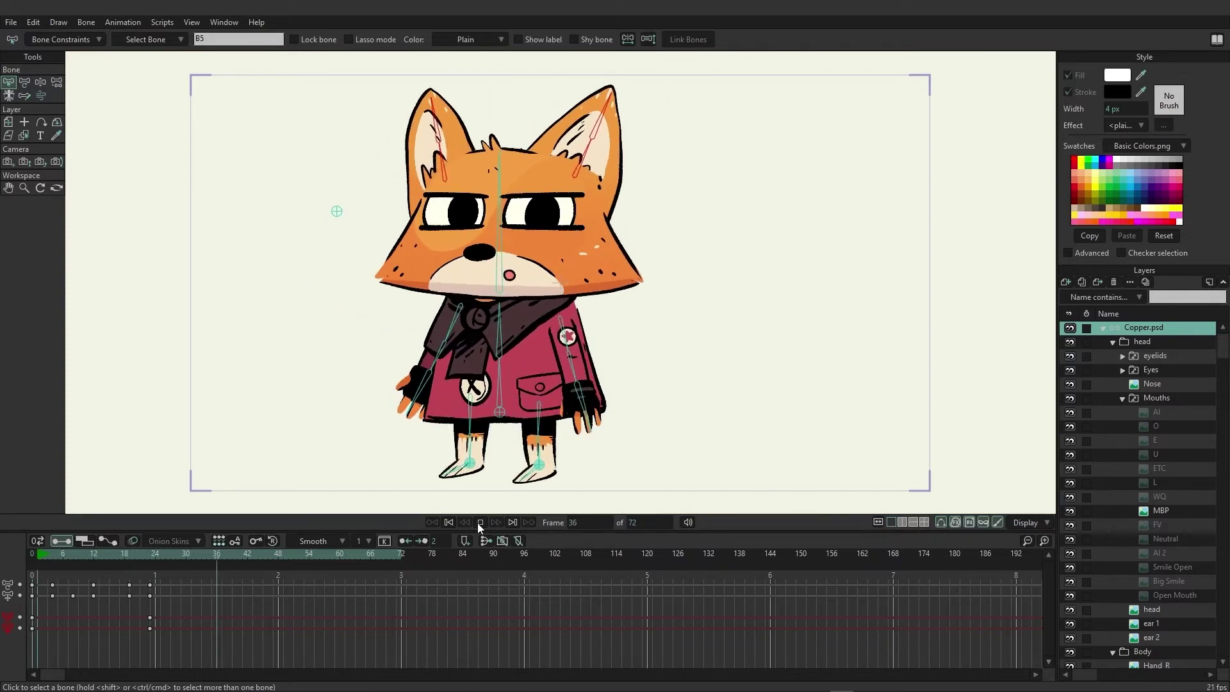
pyautogui.click(480, 522)
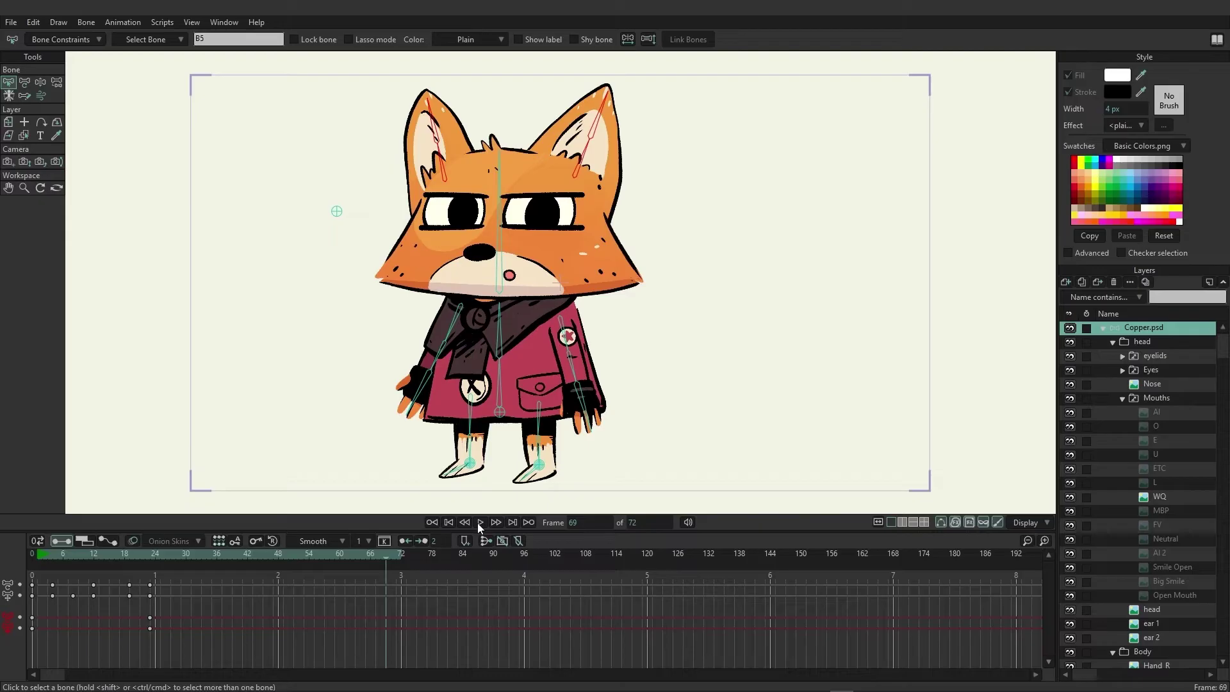
# Step: Lower the spring value of the ear bones' angle dynamics at frame 0 and replay the animation
pyautogui.click(29, 552)
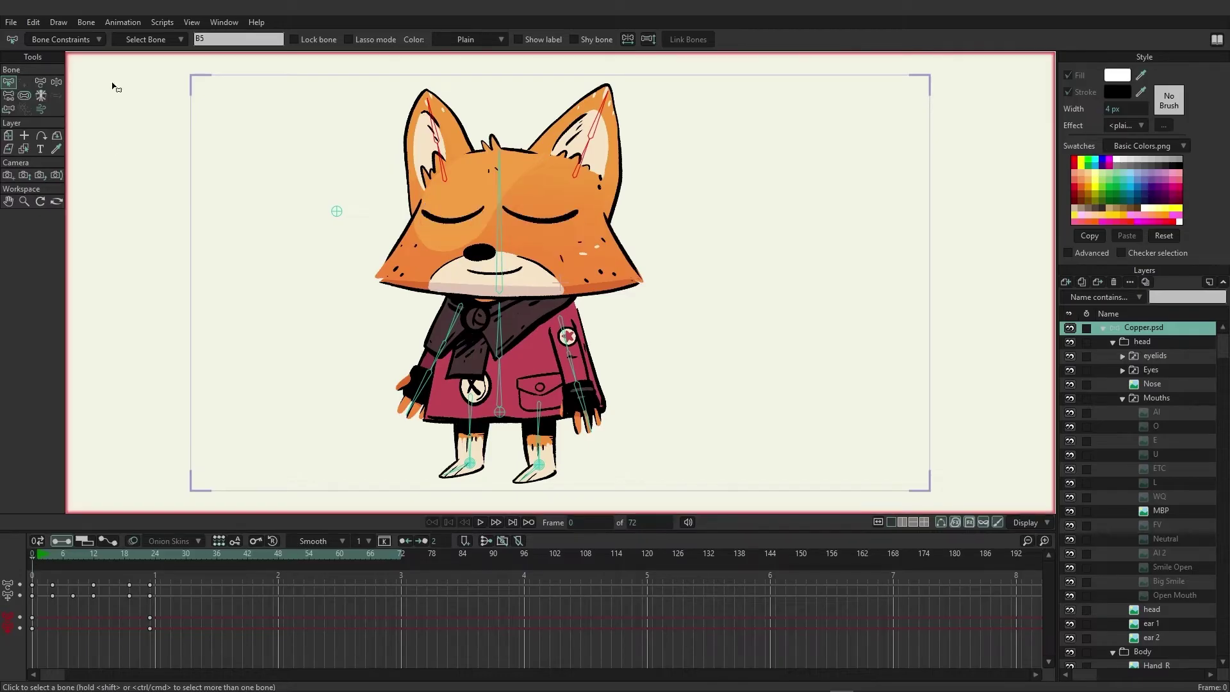
pyautogui.click(83, 40)
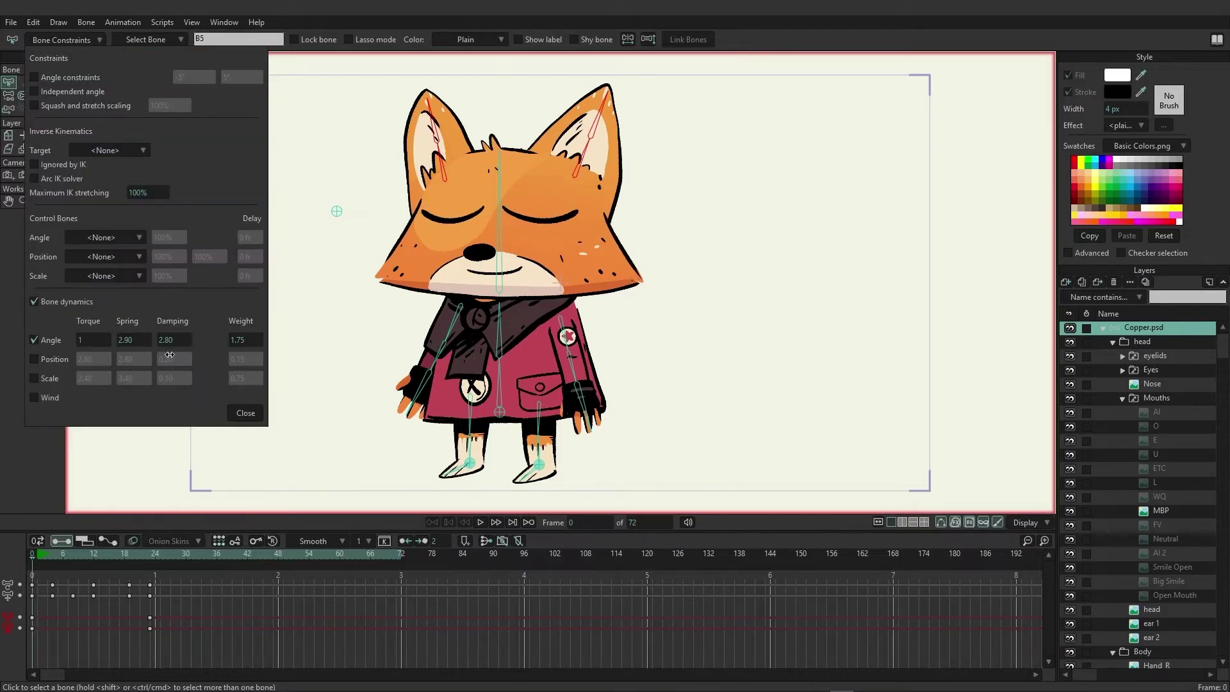
pyautogui.moveTo(144, 345); pyautogui.dragTo(2, 355)
pyautogui.click(246, 413)
pyautogui.click(480, 522)
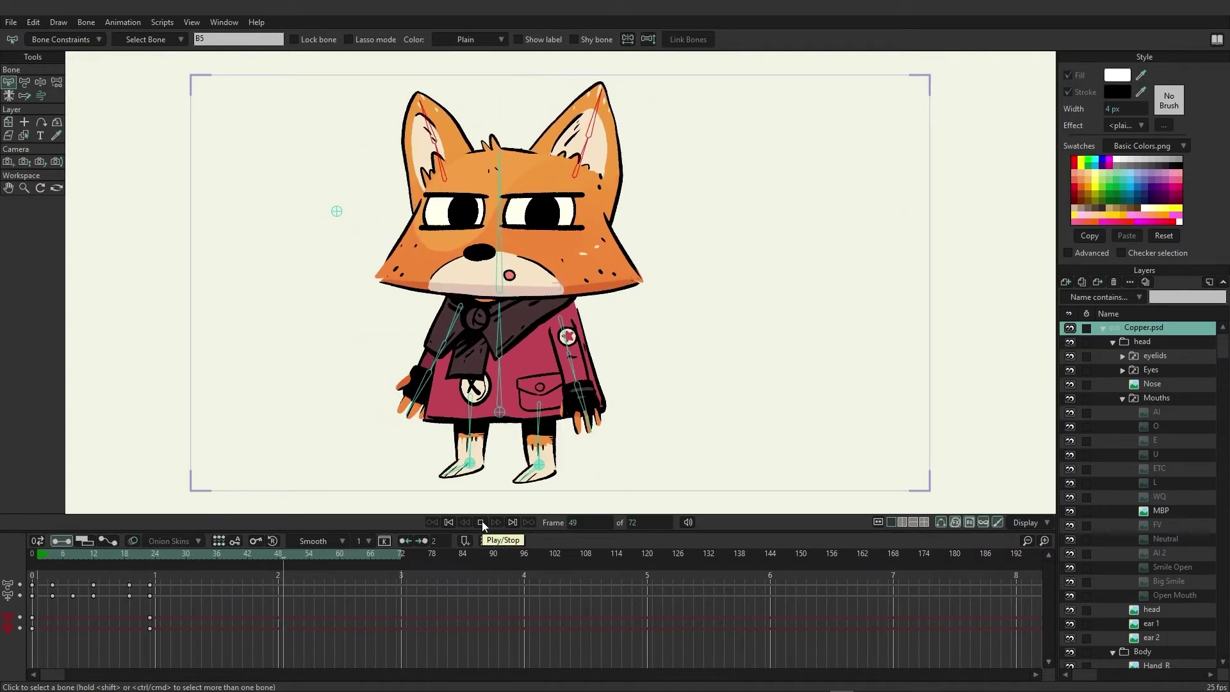
pyautogui.click(481, 522)
pyautogui.click(32, 552)
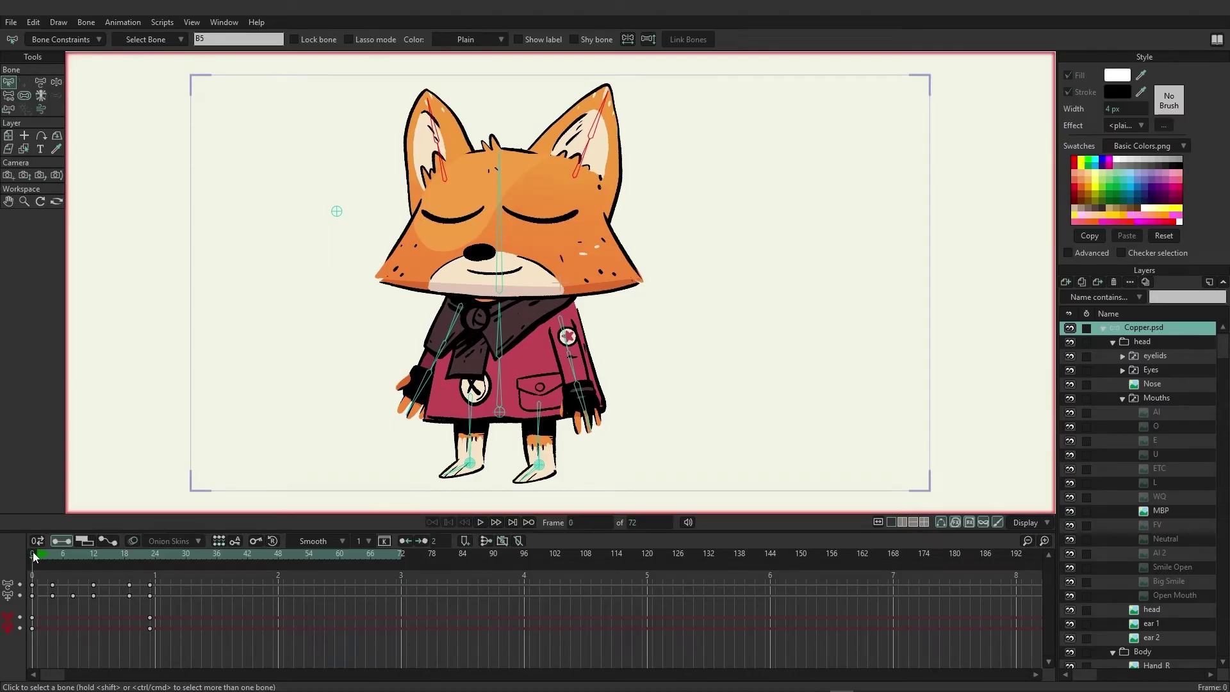
pyautogui.click(481, 522)
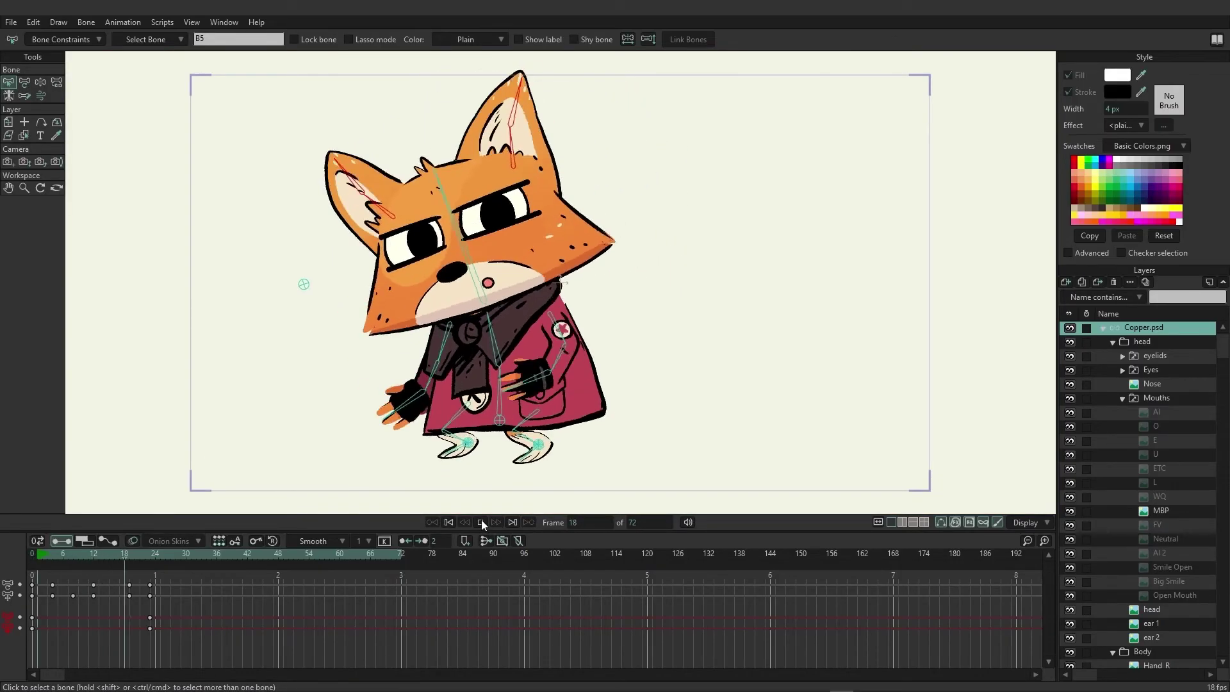
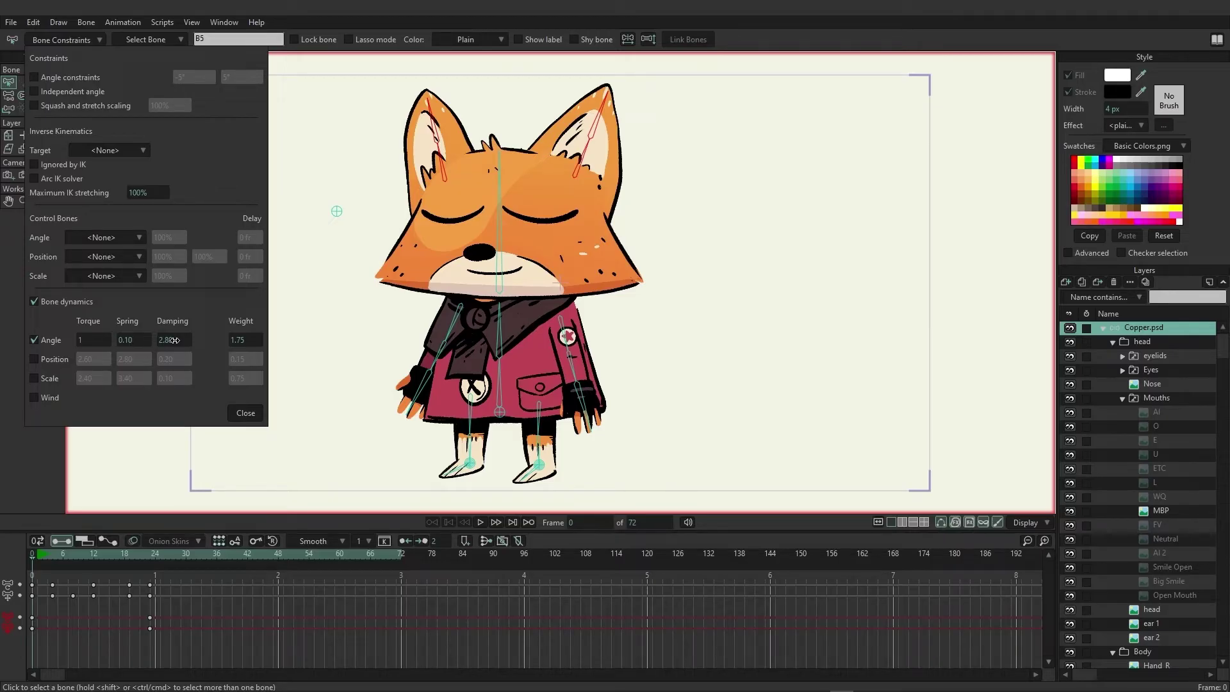
# Step: Set the ear bones' angle damping to 5 and play the animation to check the ear movement
pyautogui.moveTo(174, 340); pyautogui.dragTo(289, 331)
pyautogui.click(246, 413)
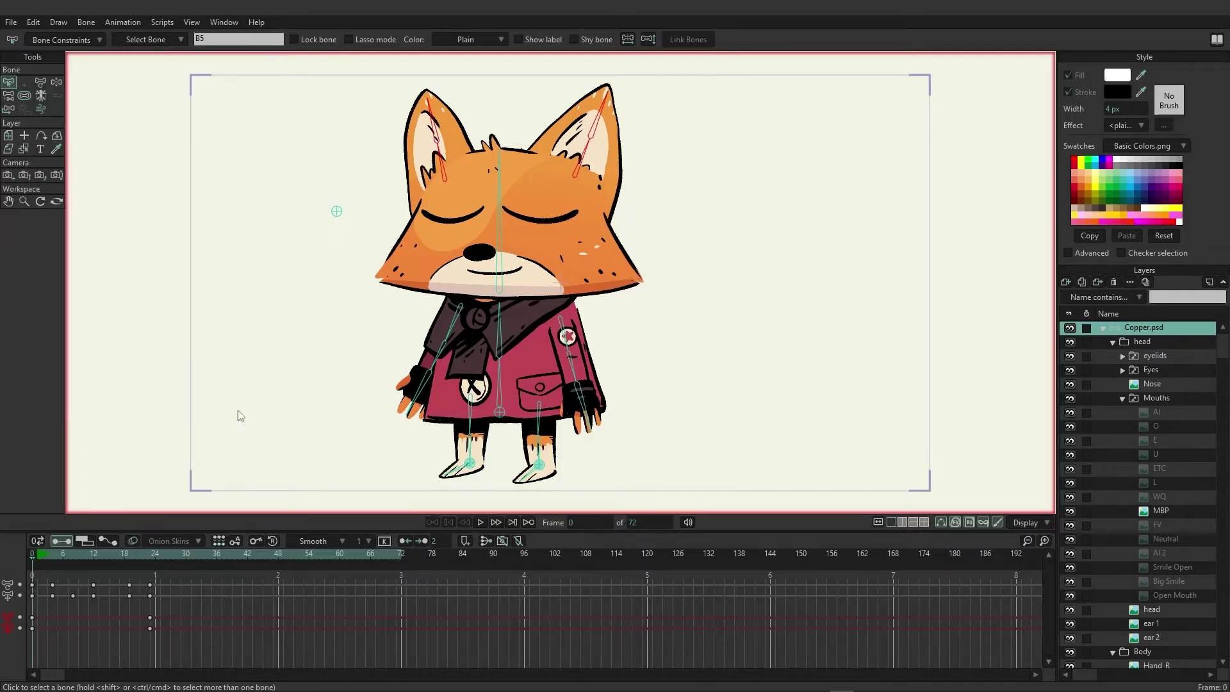
pyautogui.click(481, 522)
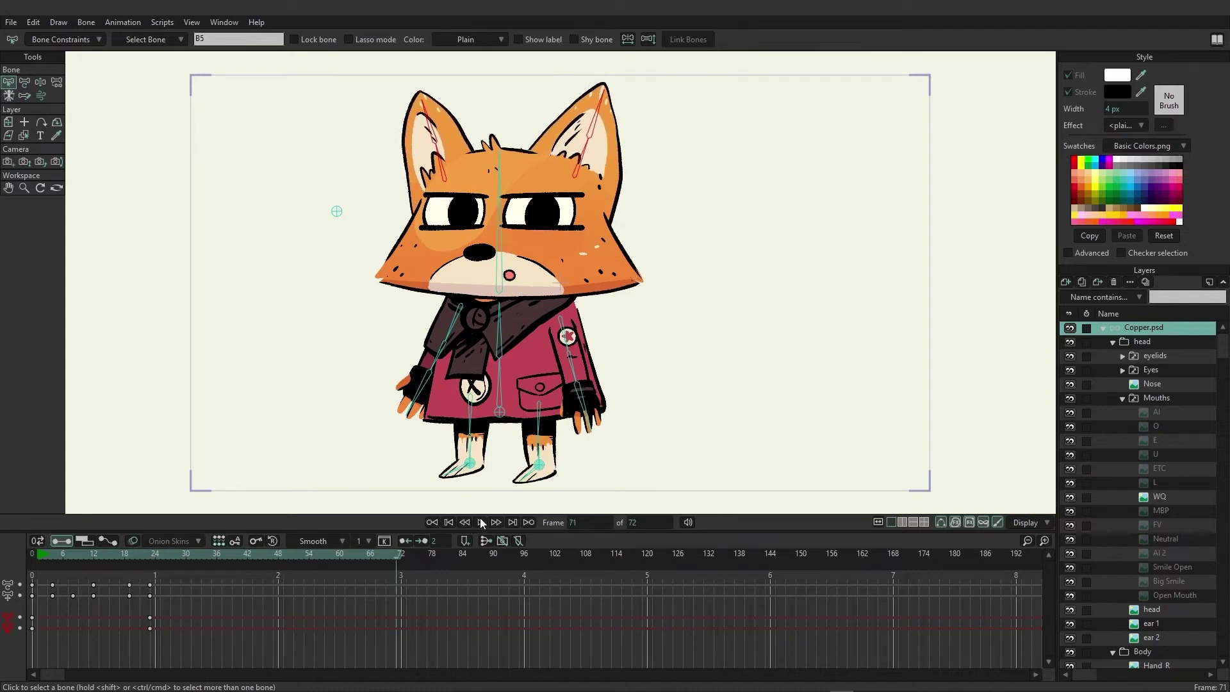
# Step: At frame 0, set the ear bones' angle damping to 0.10 and play the animation
pyautogui.click(34, 552)
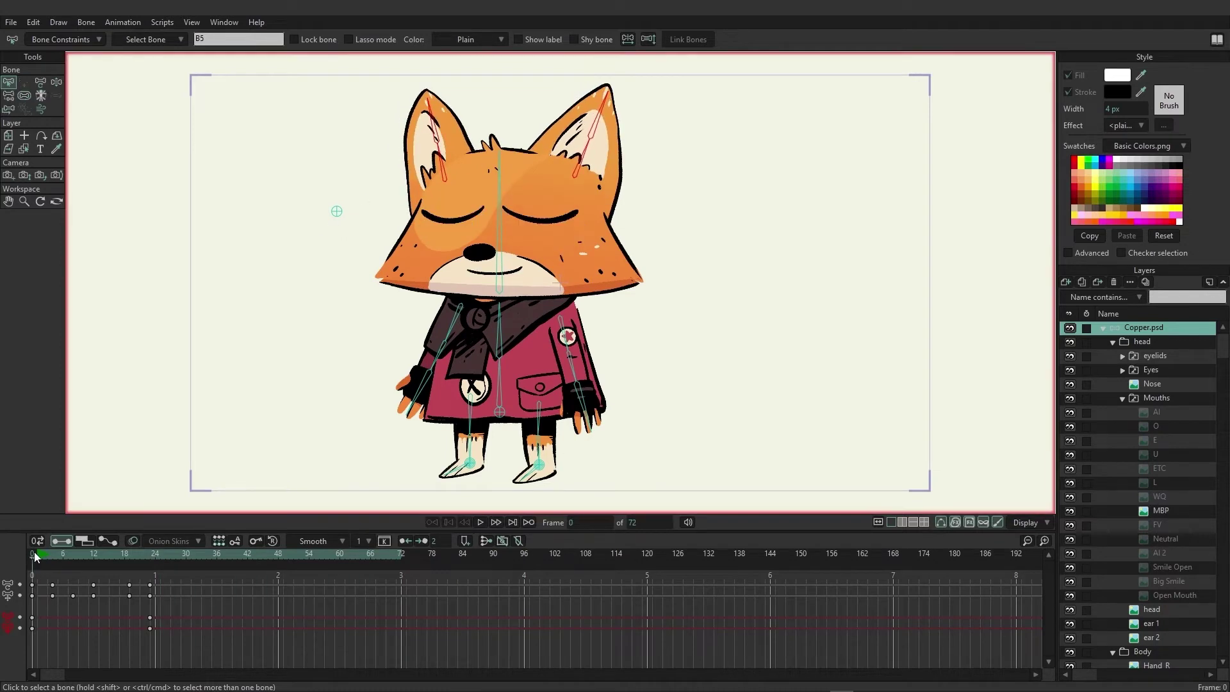
pyautogui.click(95, 41)
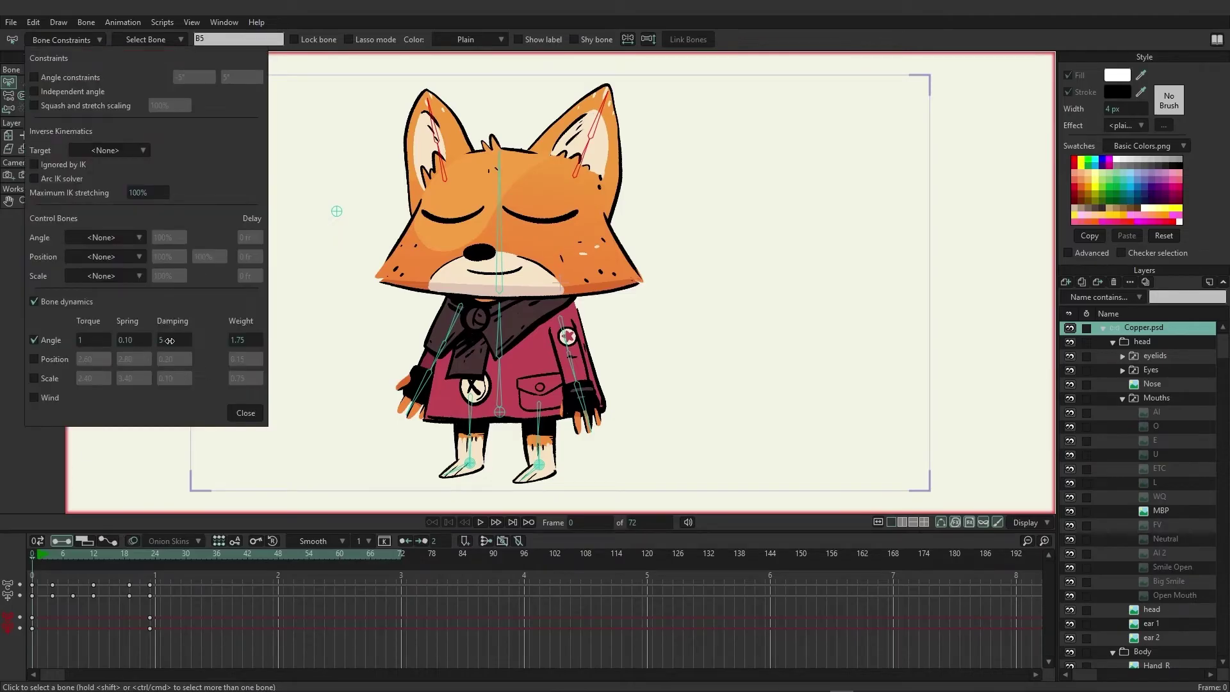
pyautogui.moveTo(180, 339); pyautogui.dragTo(7, 340)
pyautogui.click(243, 414)
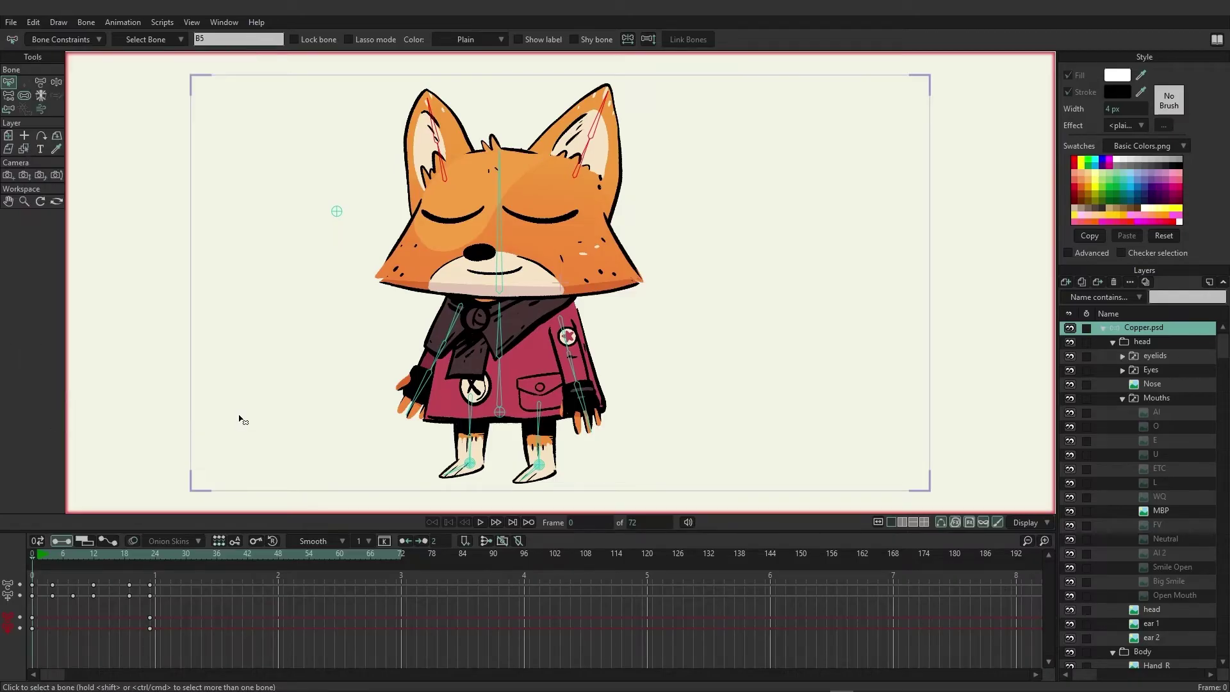
pyautogui.click(479, 522)
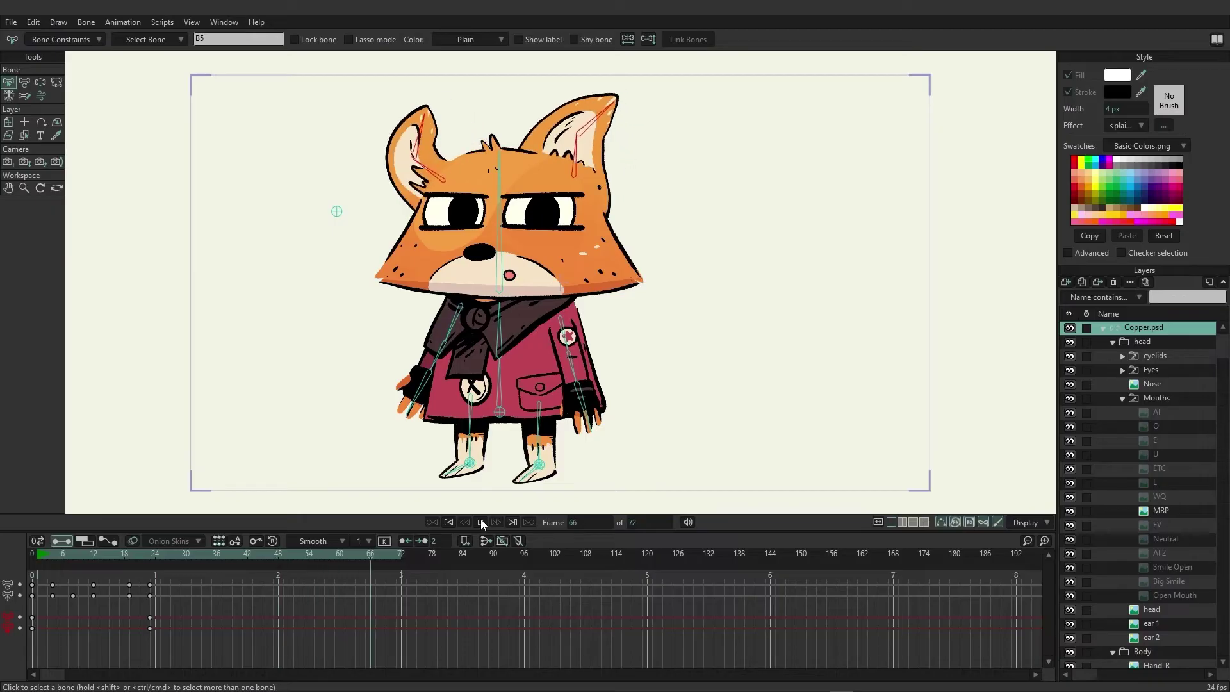
pyautogui.click(481, 520)
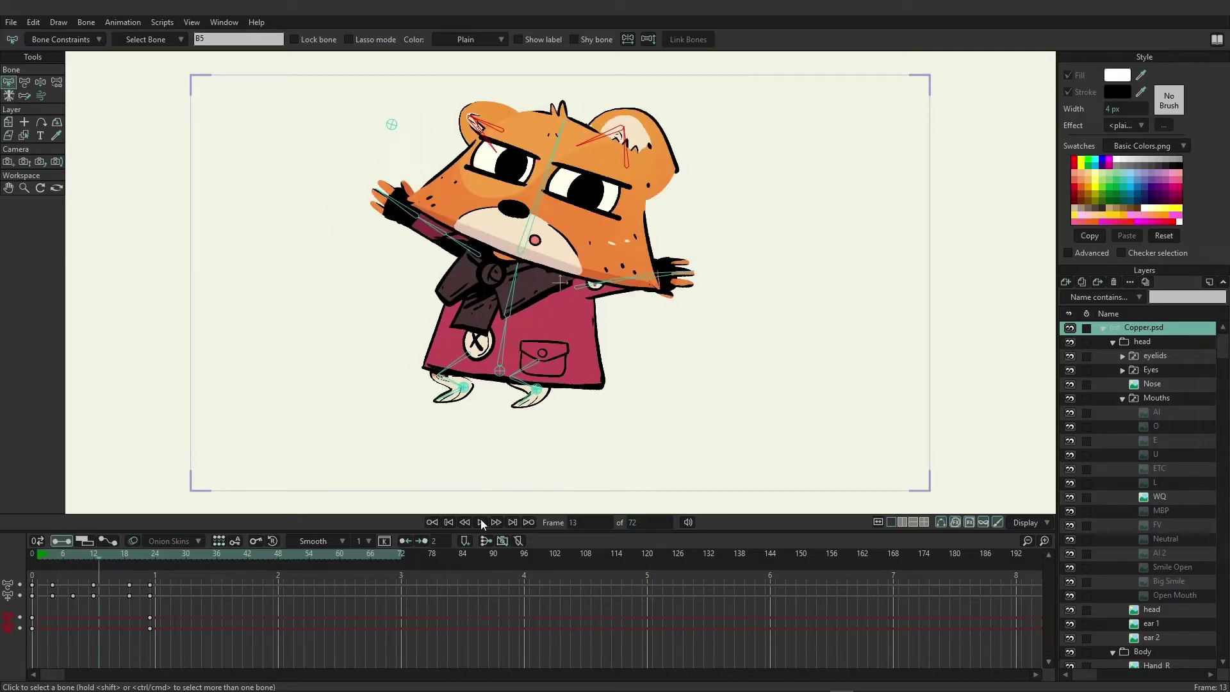
# Step: At frame 0, lower the weight of the ear bones' angle dynamics and preview the jump
pyautogui.click(32, 552)
pyautogui.click(86, 37)
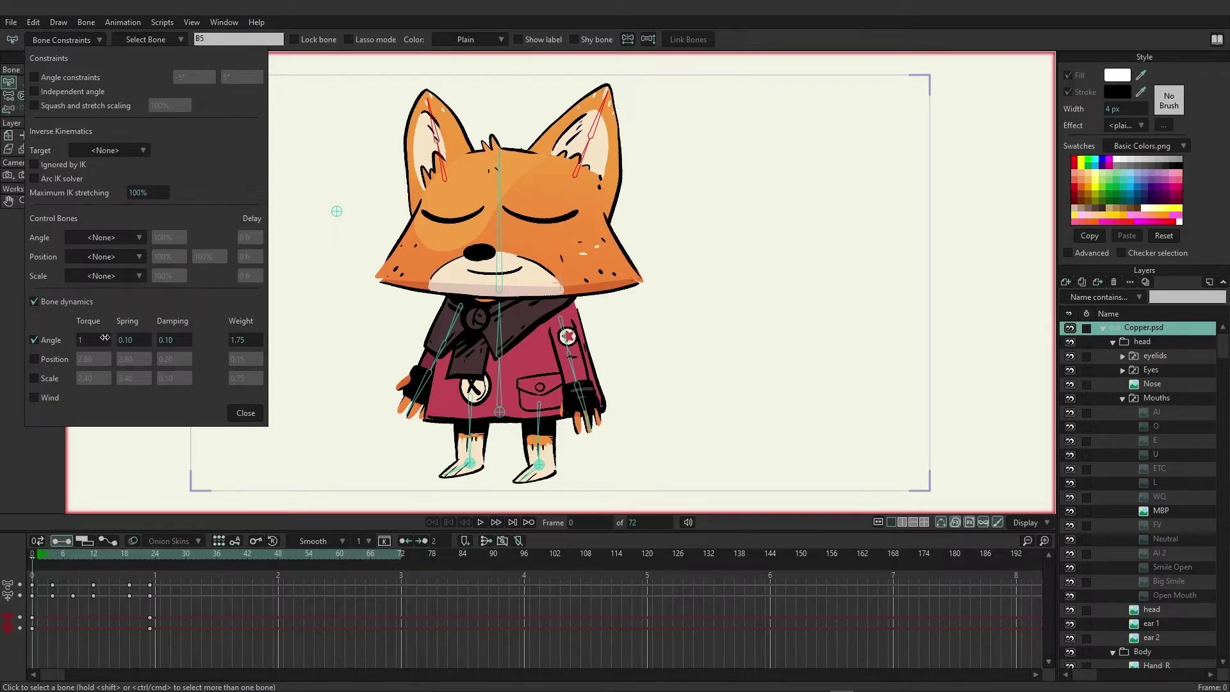
pyautogui.moveTo(243, 341); pyautogui.dragTo(159, 348)
pyautogui.click(243, 413)
pyautogui.click(479, 522)
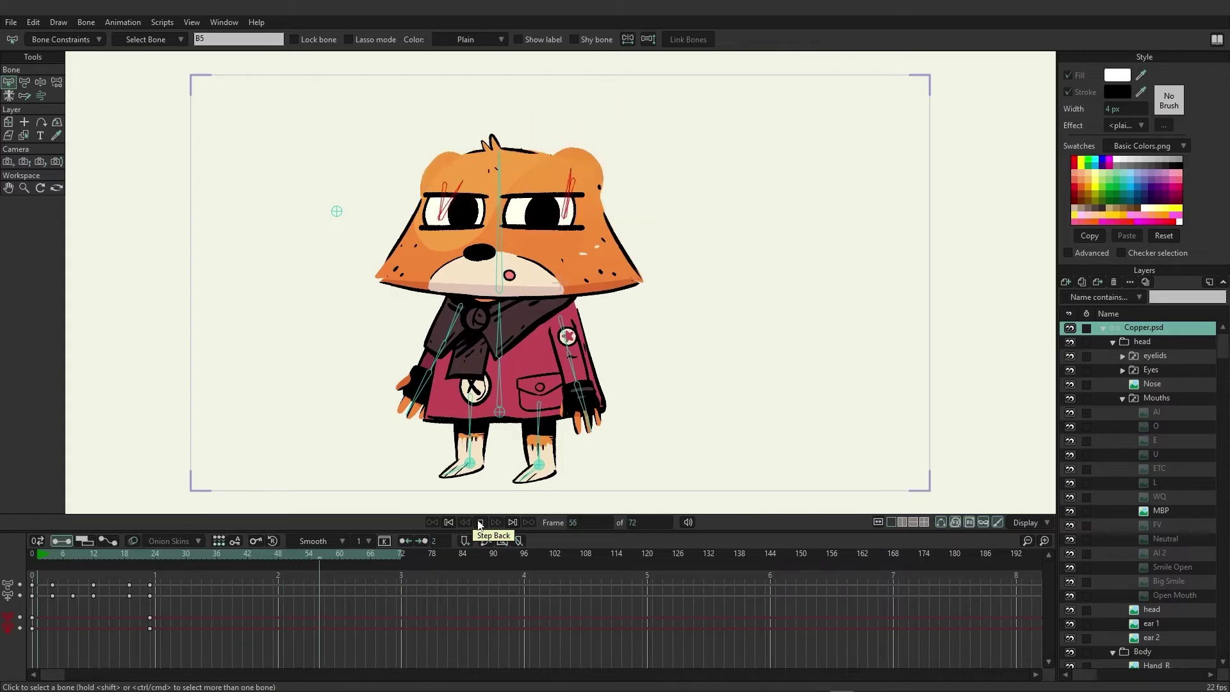
pyautogui.click(480, 522)
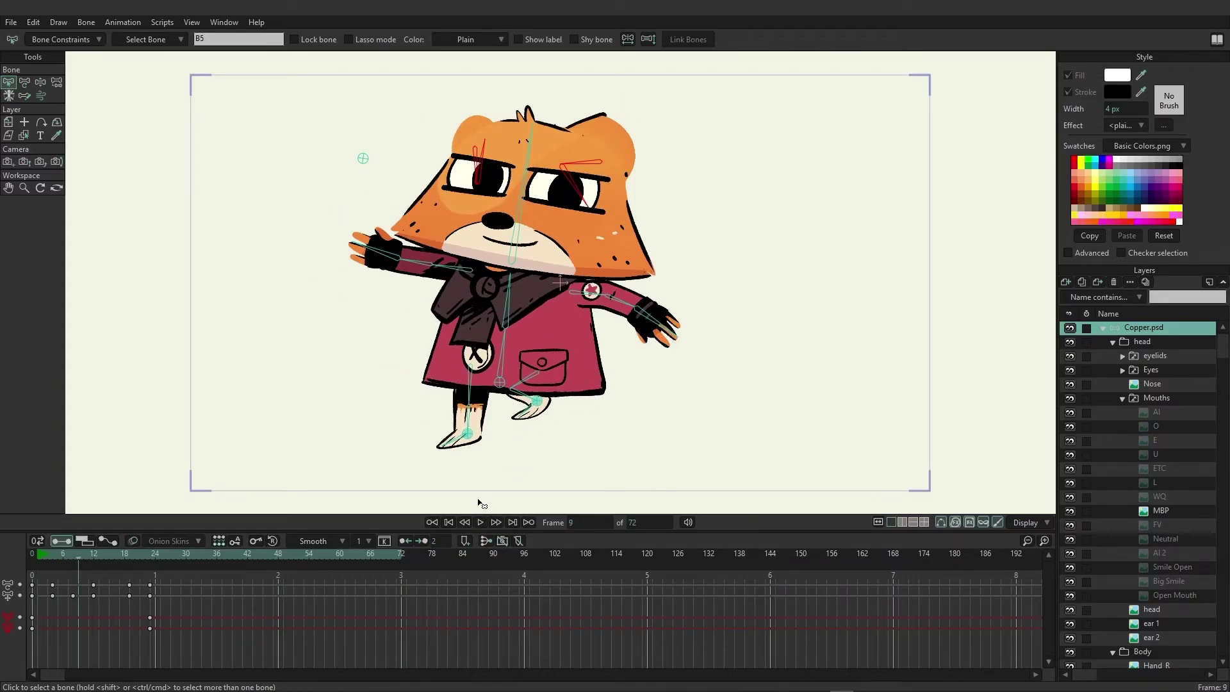
# Step: At frame 0, set the ear bones' angle weight to 4.05 and play the animation
pyautogui.click(32, 554)
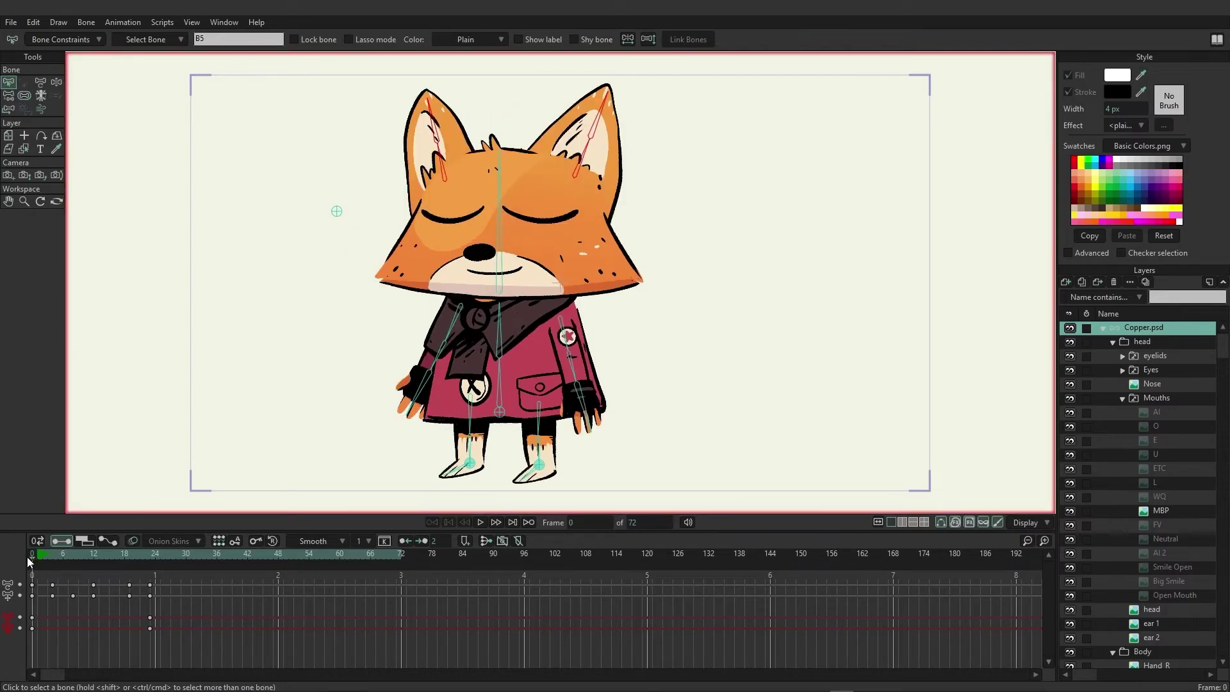
pyautogui.click(92, 41)
pyautogui.moveTo(243, 339); pyautogui.dragTo(271, 332)
pyautogui.moveTo(400, 323); pyautogui.dragTo(470, 322)
pyautogui.click(246, 412)
pyautogui.click(480, 522)
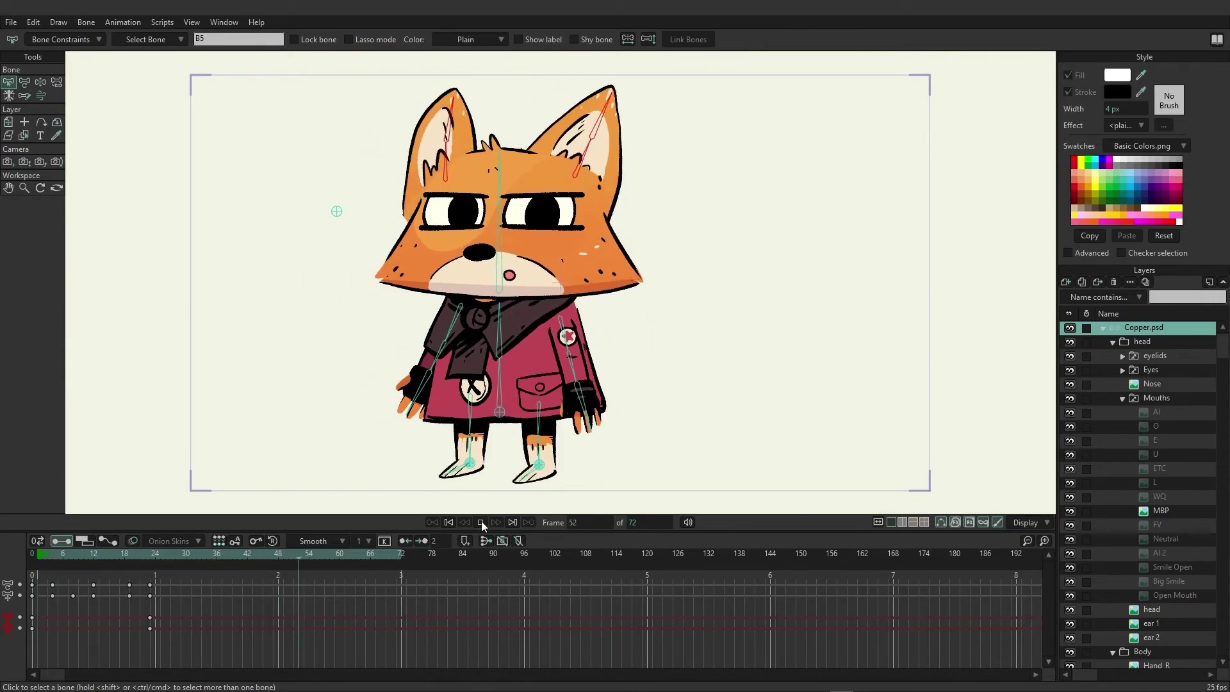
pyautogui.click(481, 521)
# Step: Enable wind in the ear bones' dynamics and play the animation to see its effect
pyautogui.click(83, 41)
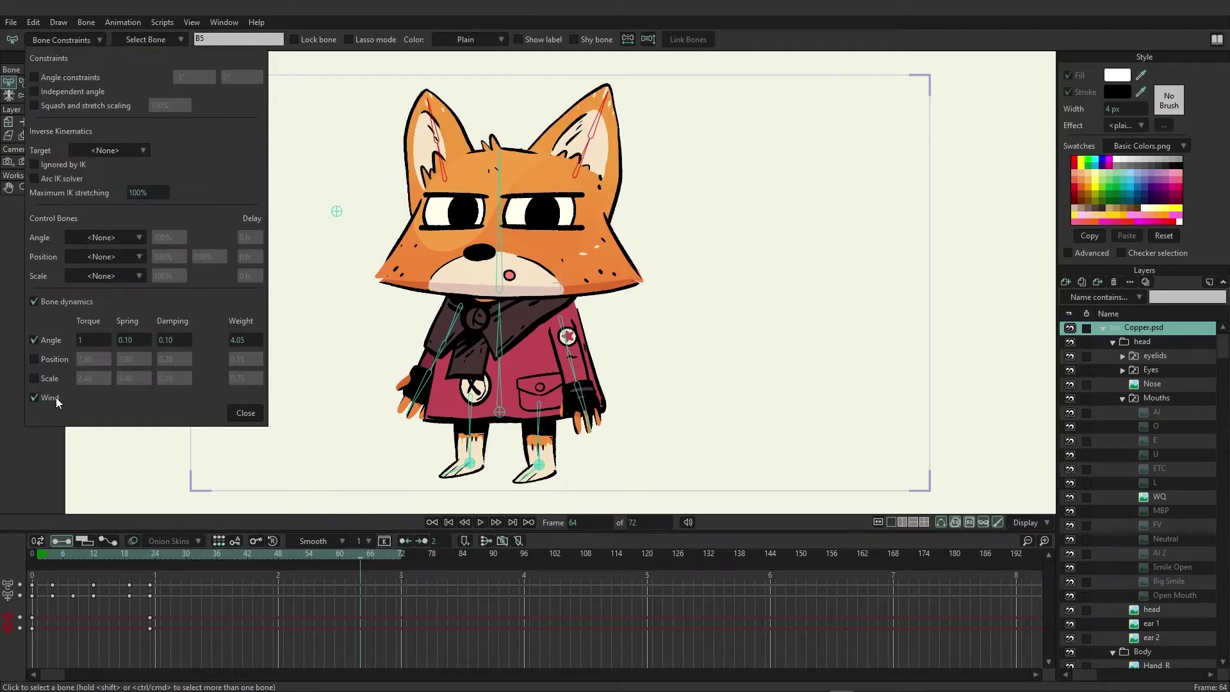
pyautogui.click(246, 412)
pyautogui.click(477, 524)
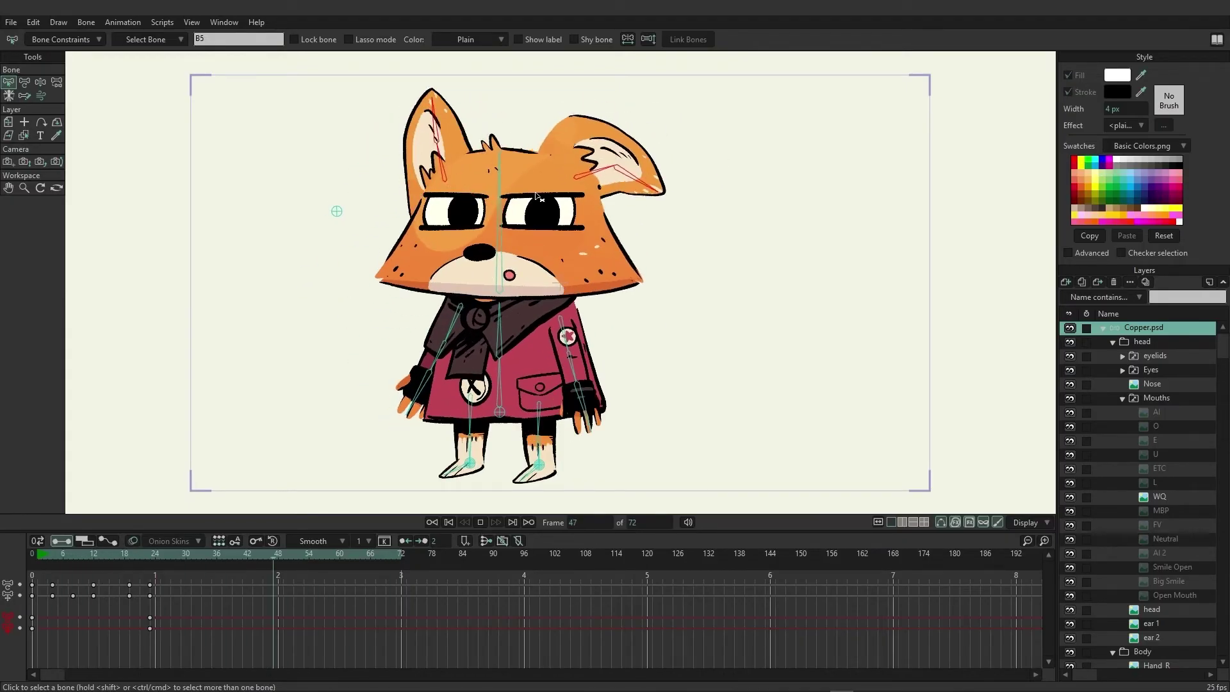
pyautogui.click(480, 522)
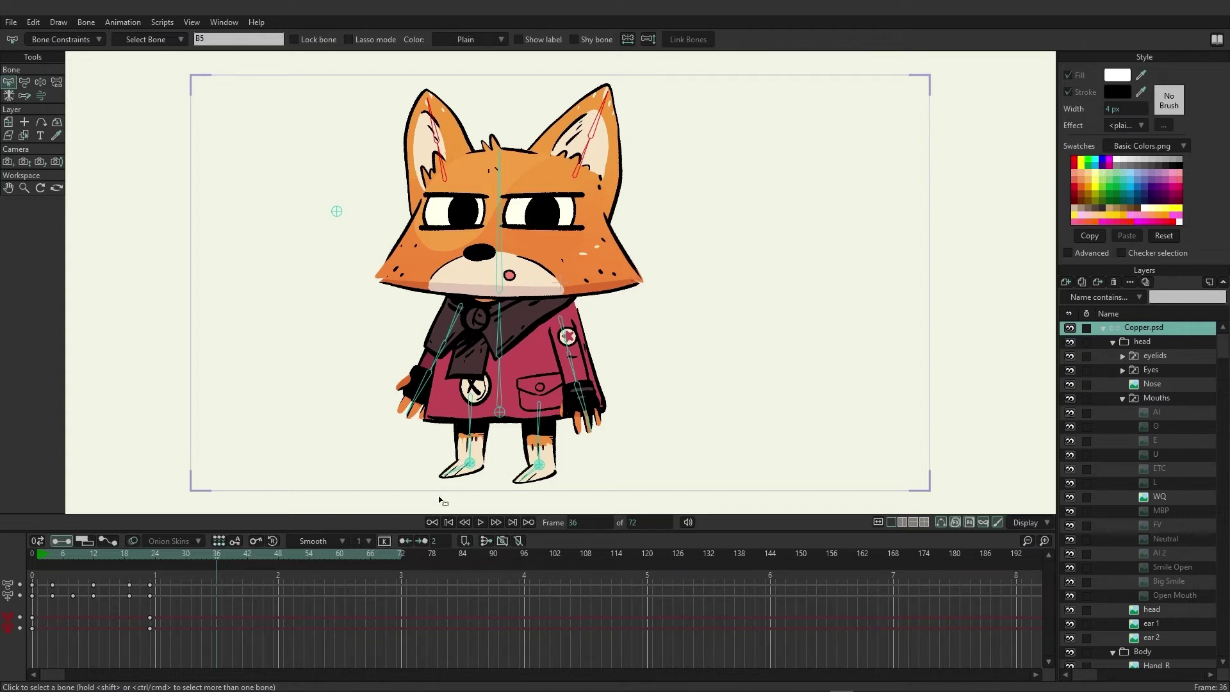
# Step: Try switching off the ear bones' dynamics at frame 36 and undo that change
pyautogui.click(90, 41)
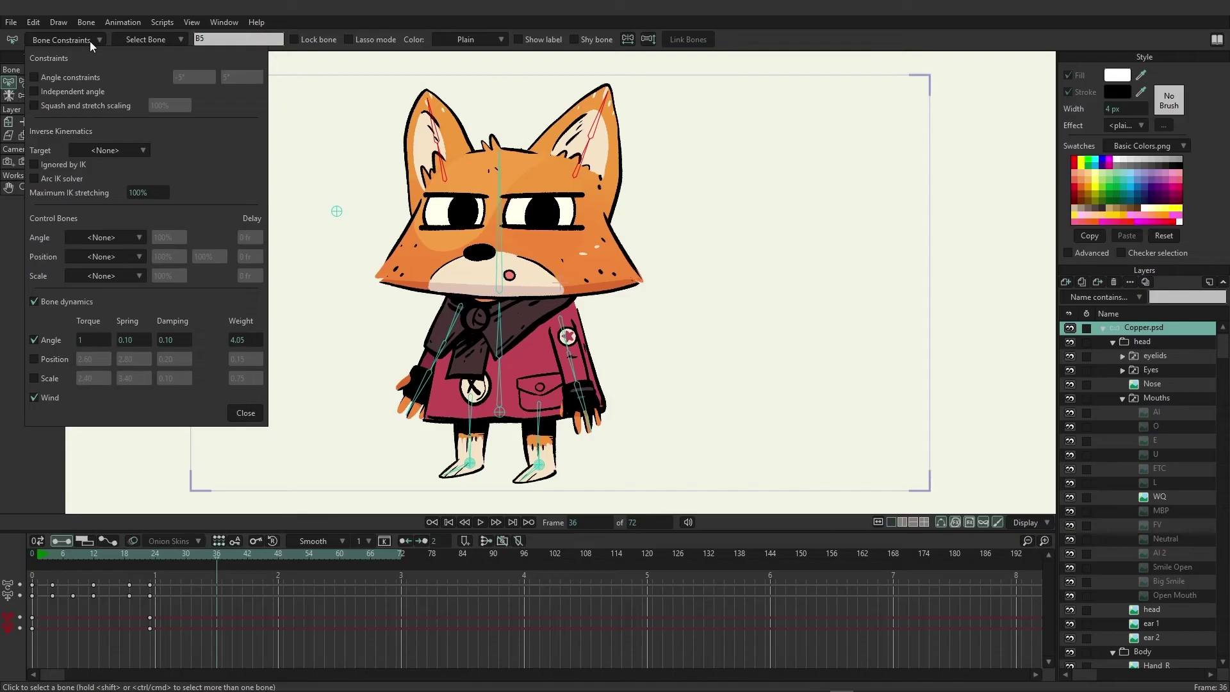
pyautogui.click(57, 301)
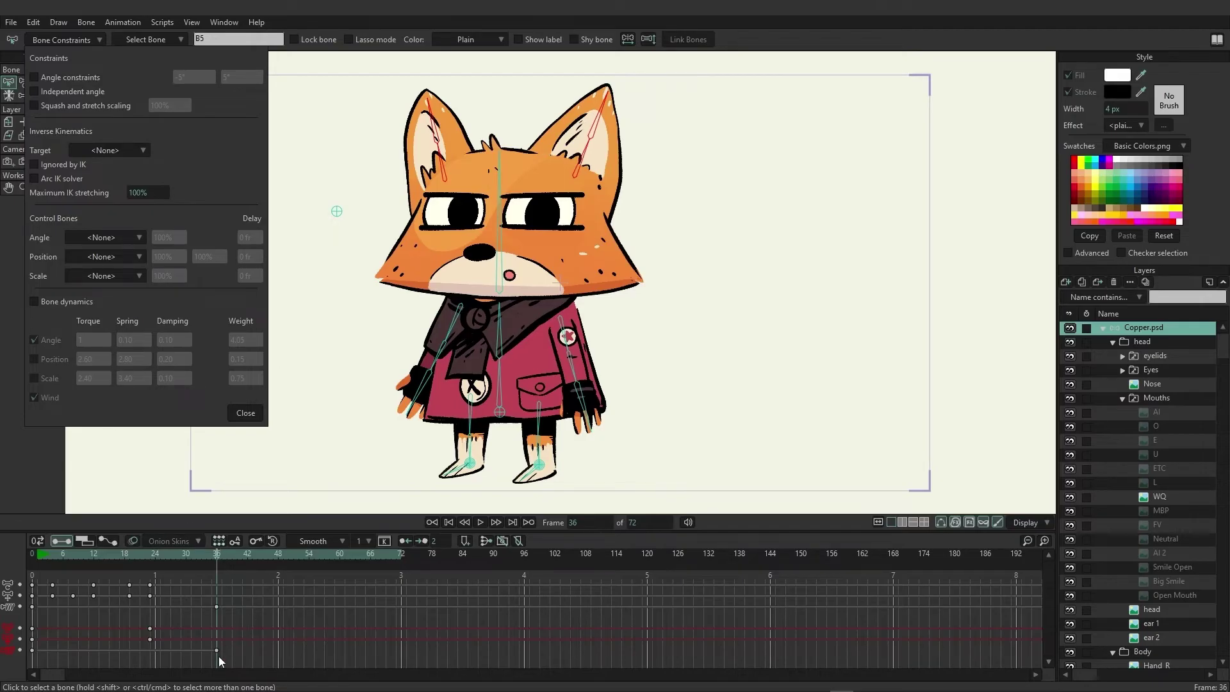
pyautogui.hotkey('ctrl', 'z')
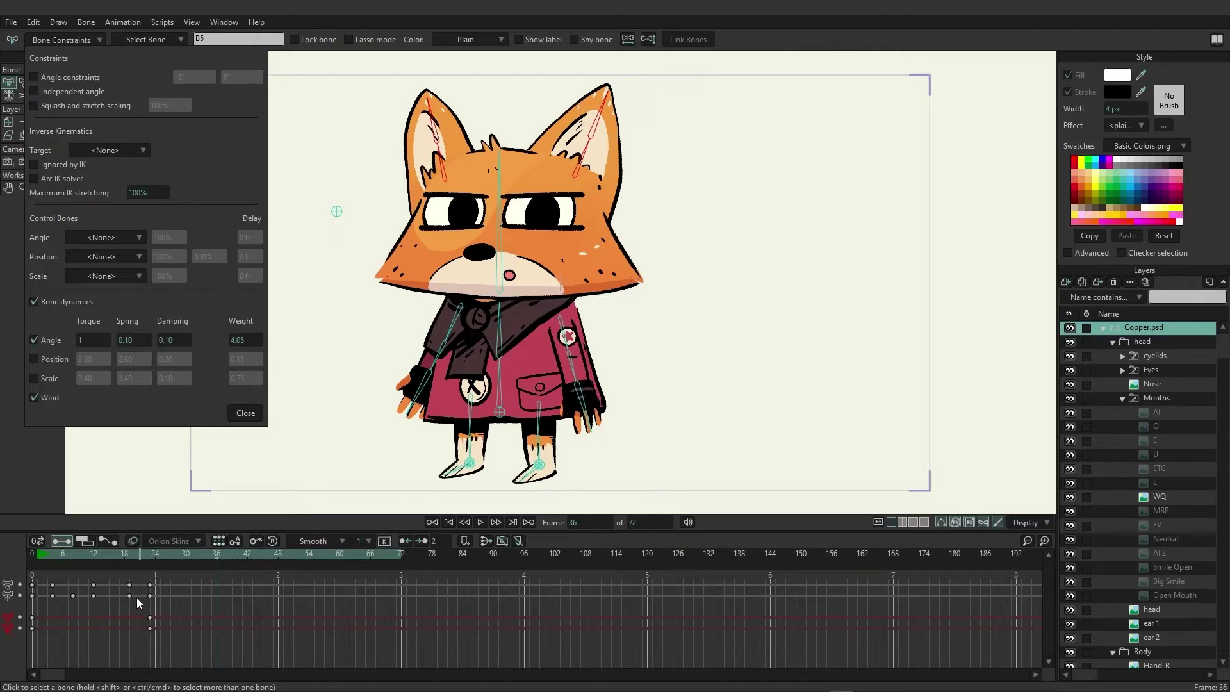
# Step: At frame 0, leave only position dynamics enabled for the ear bones and play the animation
pyautogui.click(32, 553)
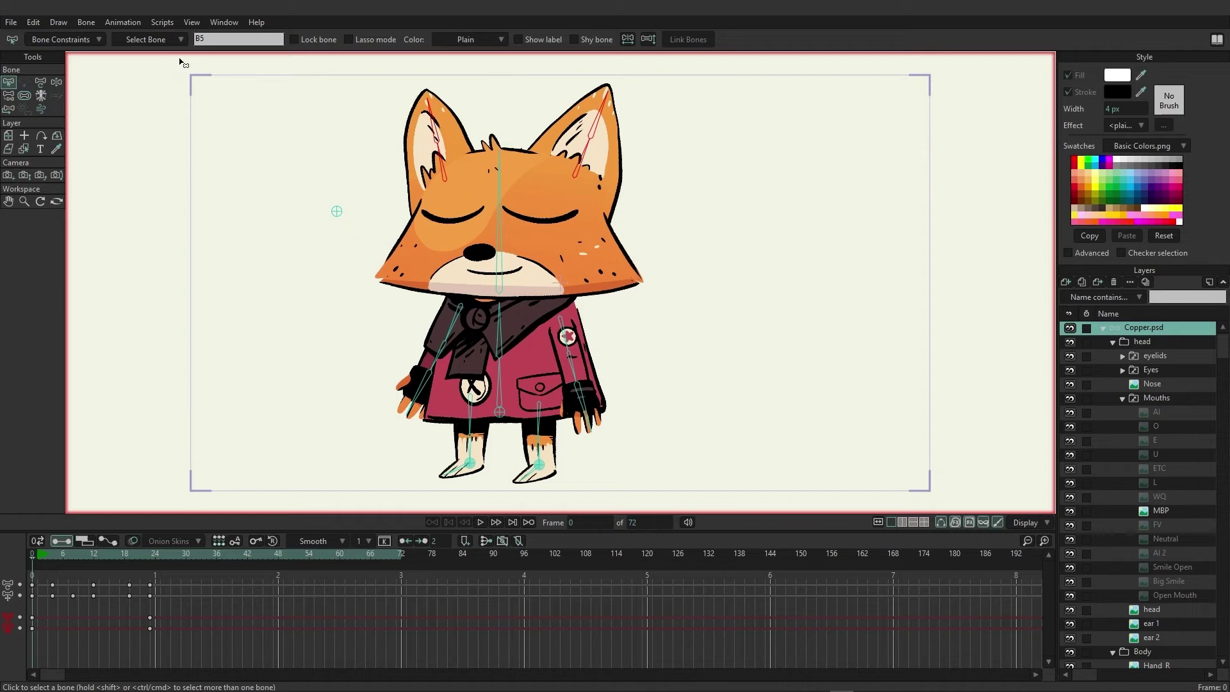
pyautogui.click(64, 39)
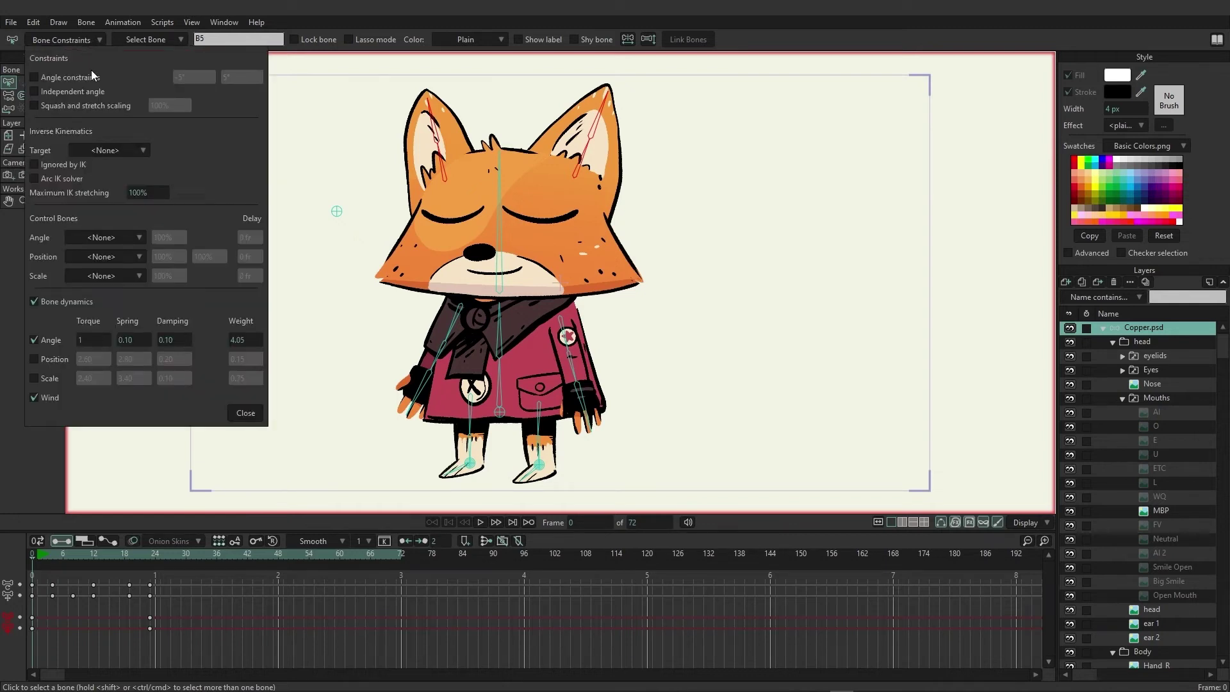
pyautogui.click(35, 358)
pyautogui.click(35, 377)
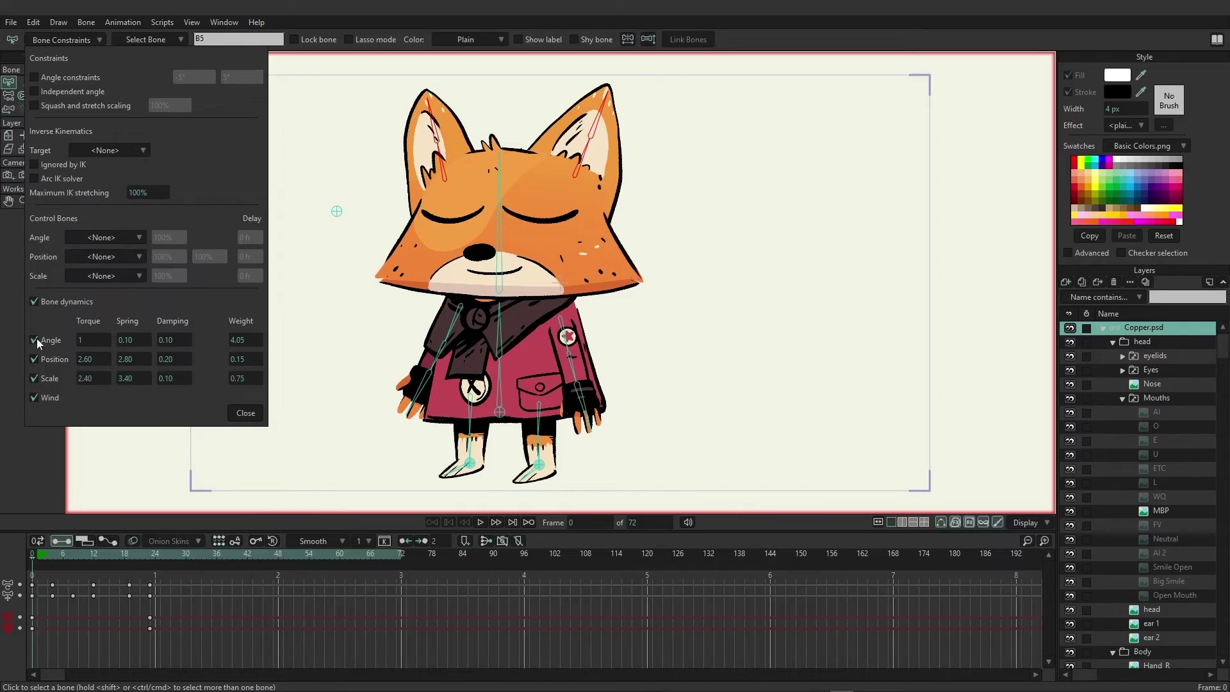
pyautogui.click(35, 339)
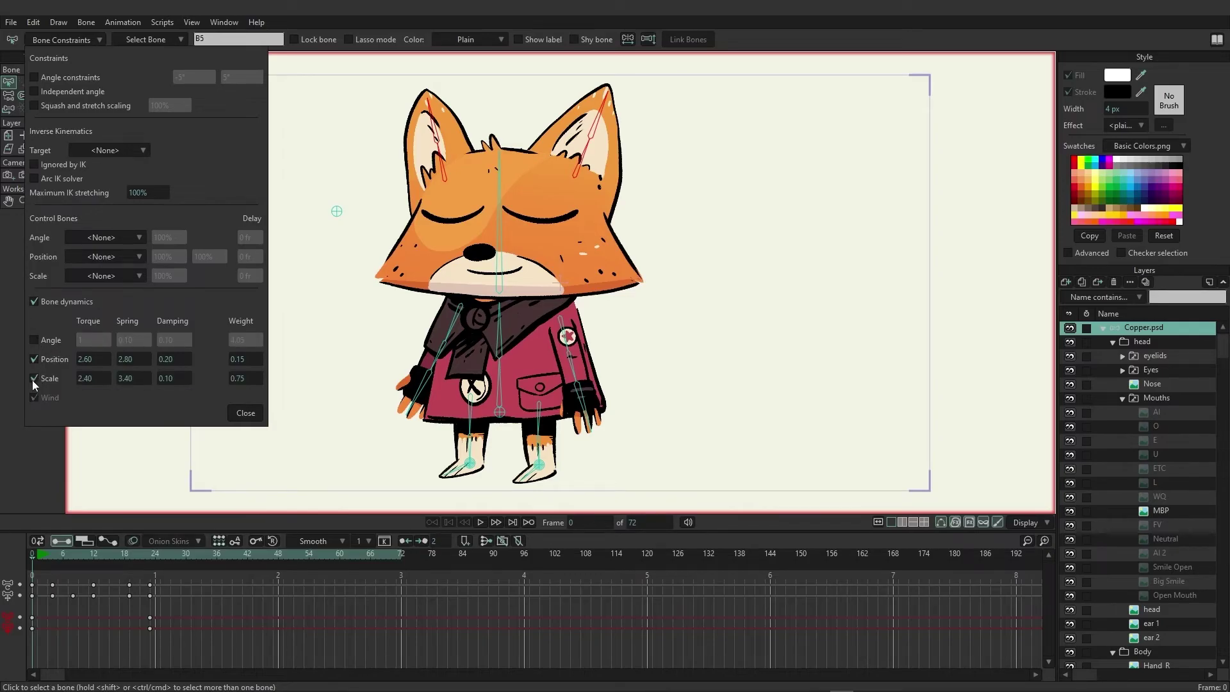
pyautogui.click(236, 417)
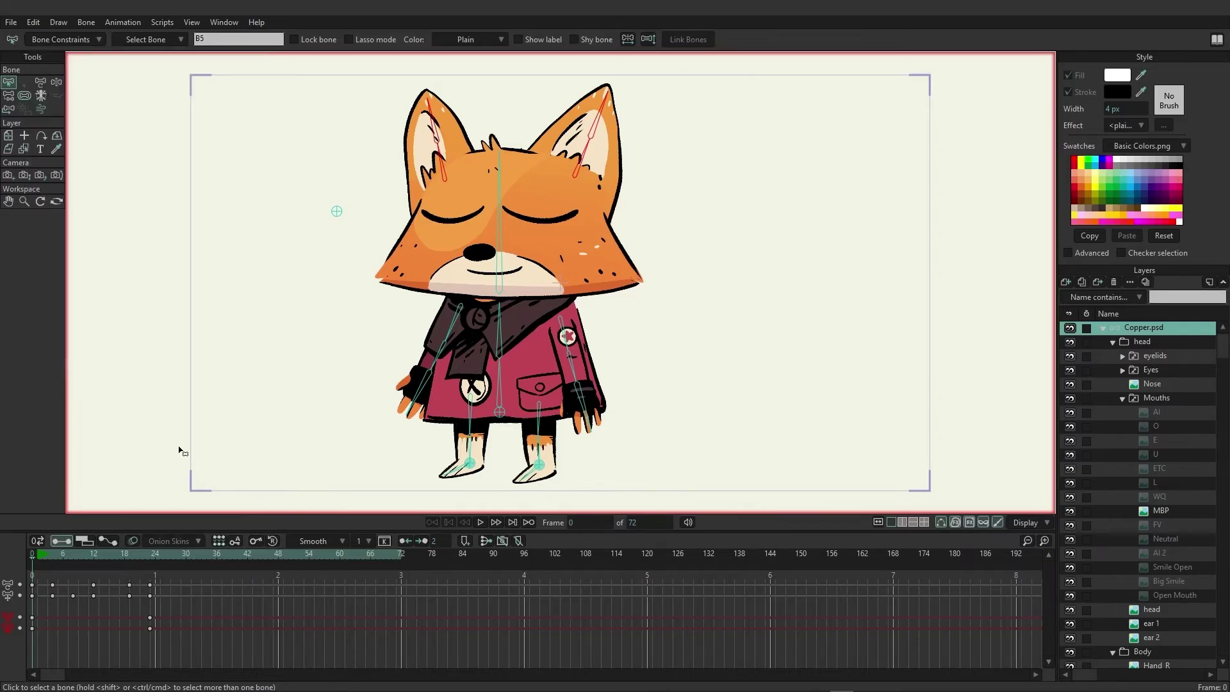
pyautogui.click(486, 522)
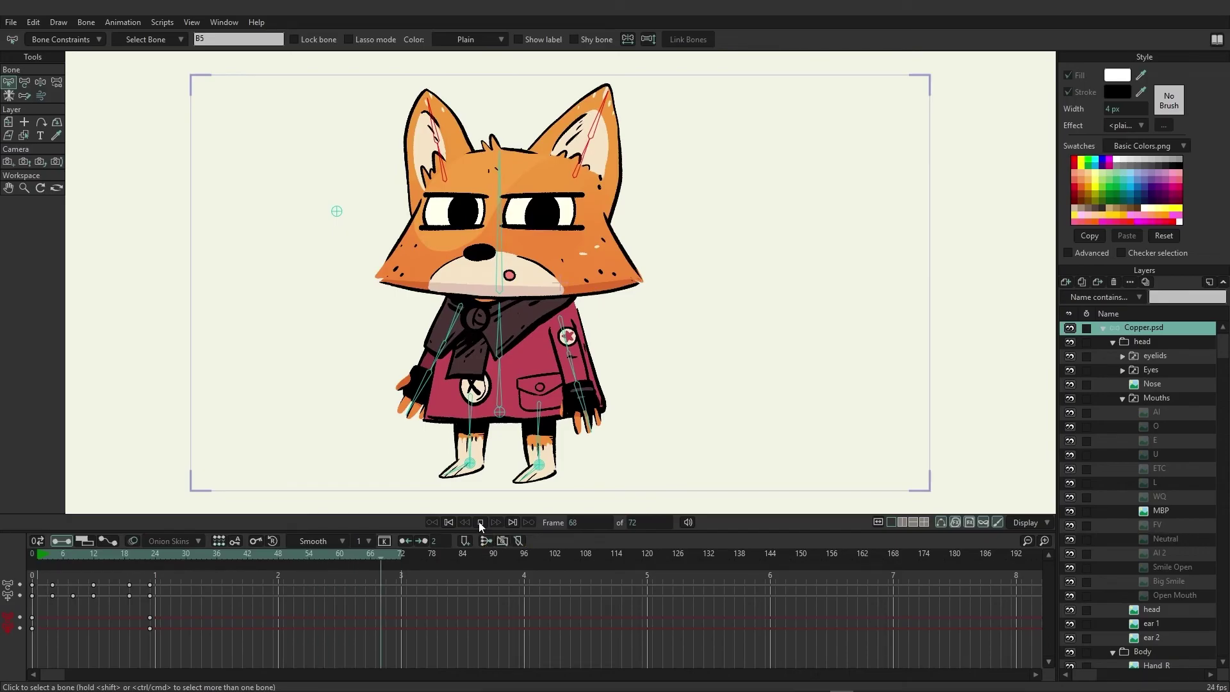
pyautogui.click(481, 522)
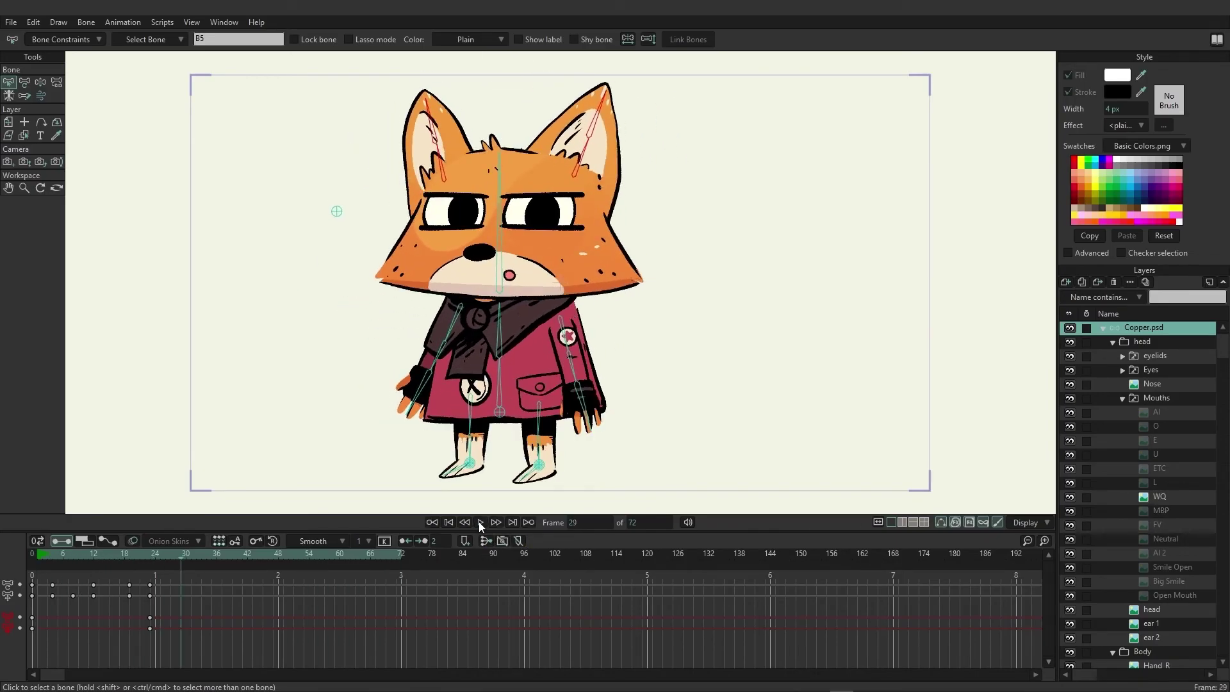
# Step: Disable position dynamics for the ear bones, enable scale dynamics instead, and play the animation
pyautogui.click(82, 39)
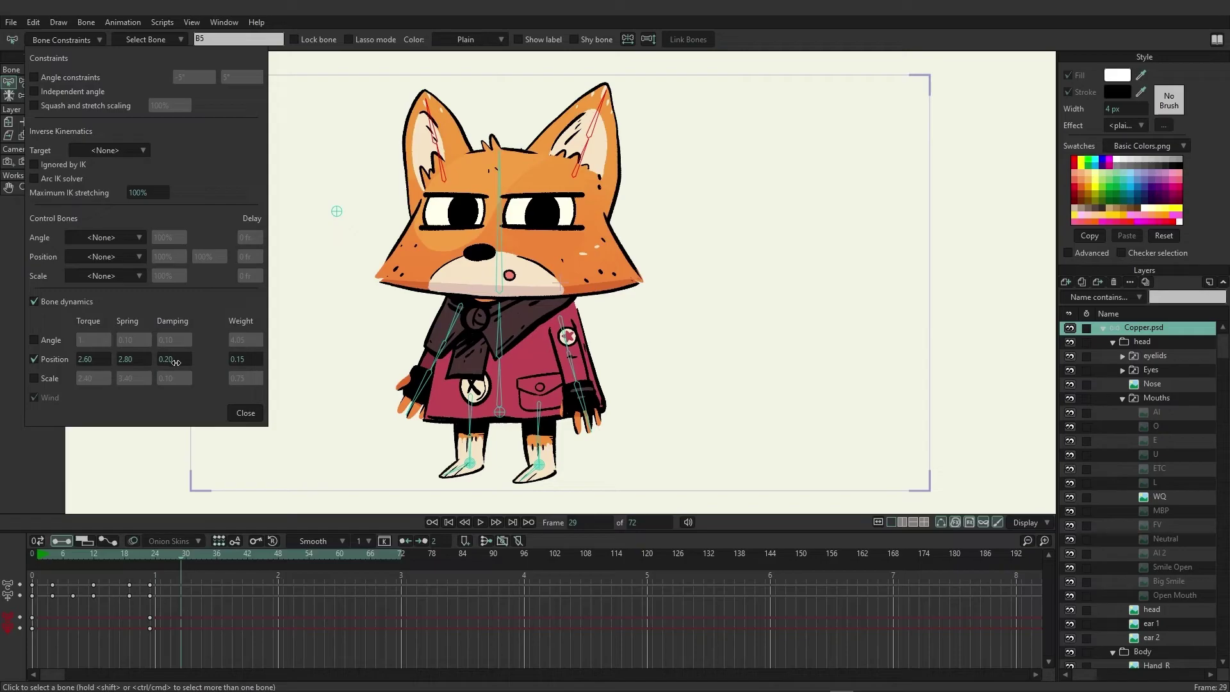
pyautogui.click(60, 361)
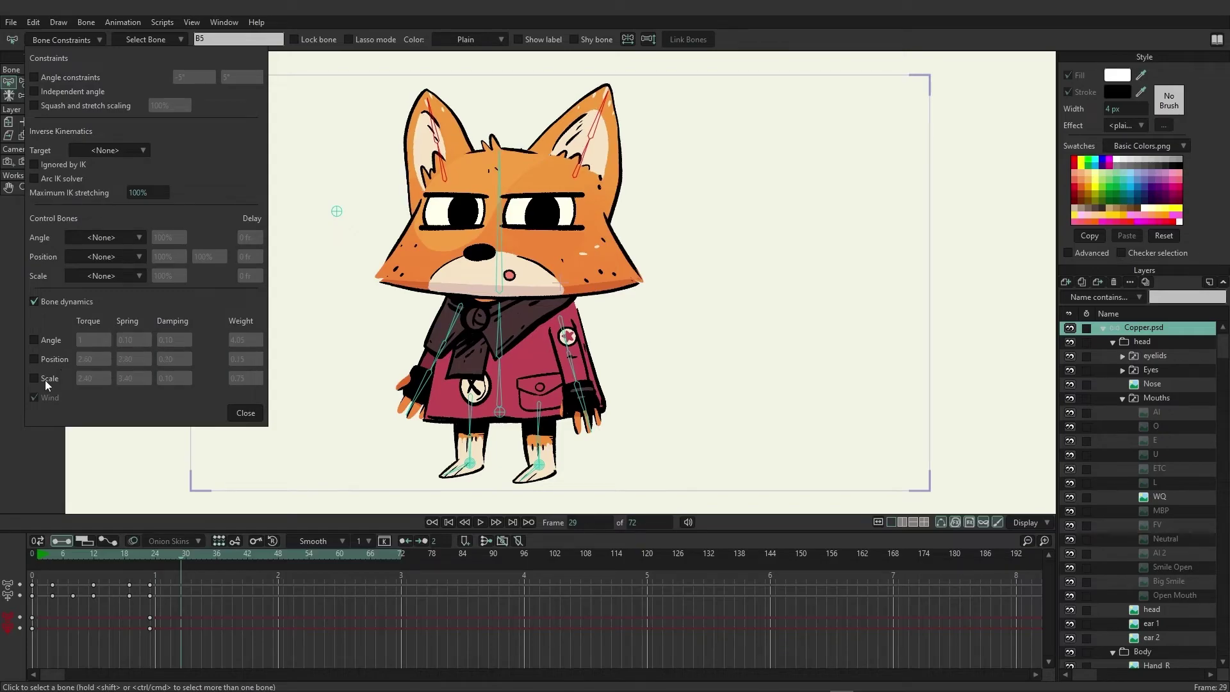
pyautogui.click(244, 415)
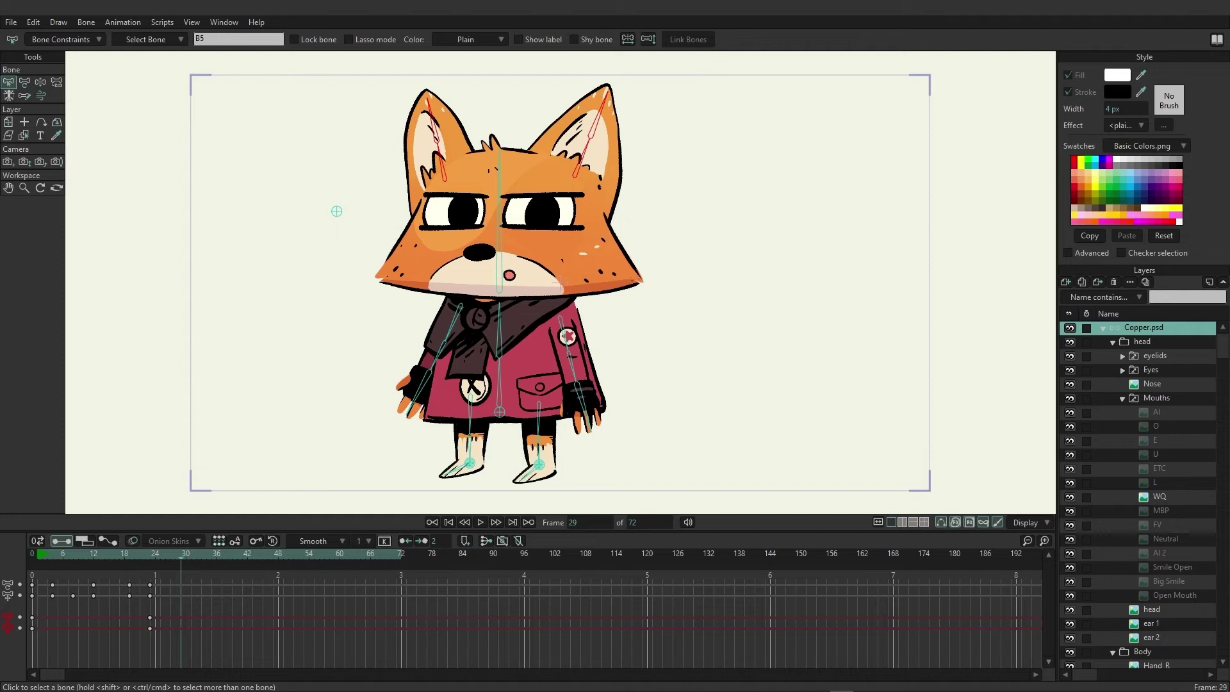
pyautogui.click(480, 522)
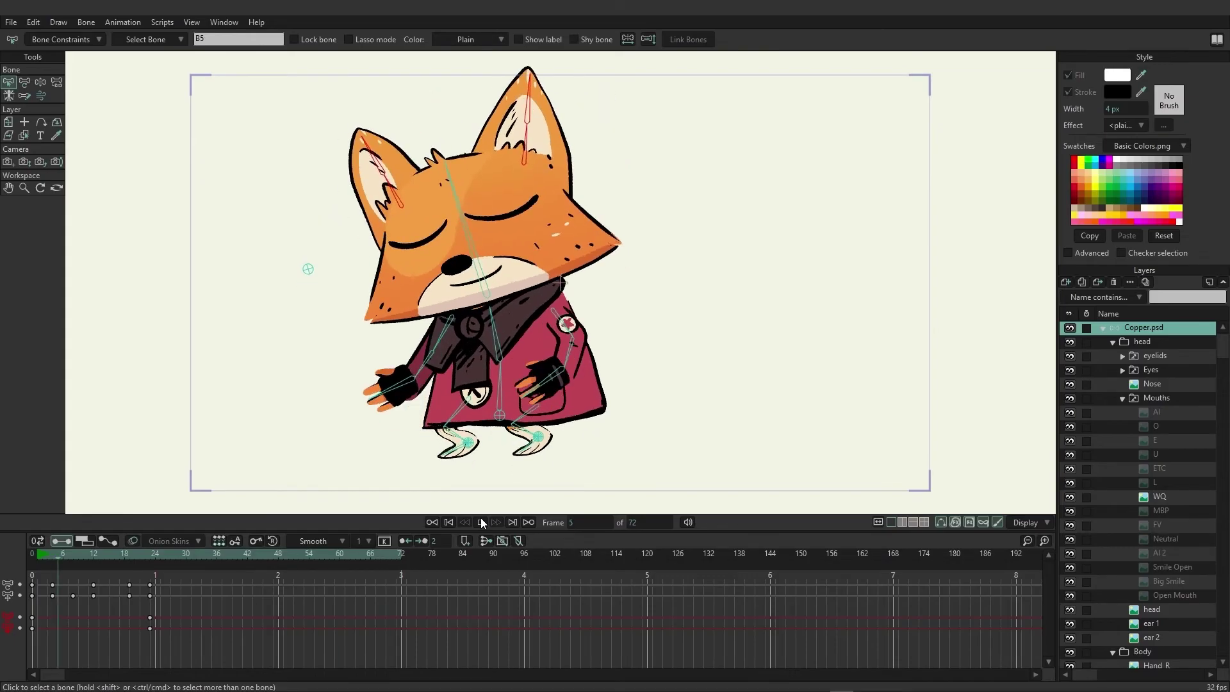
pyautogui.click(481, 523)
# Step: Enable angle and position dynamics for the ear bones alongside scale
pyautogui.click(63, 40)
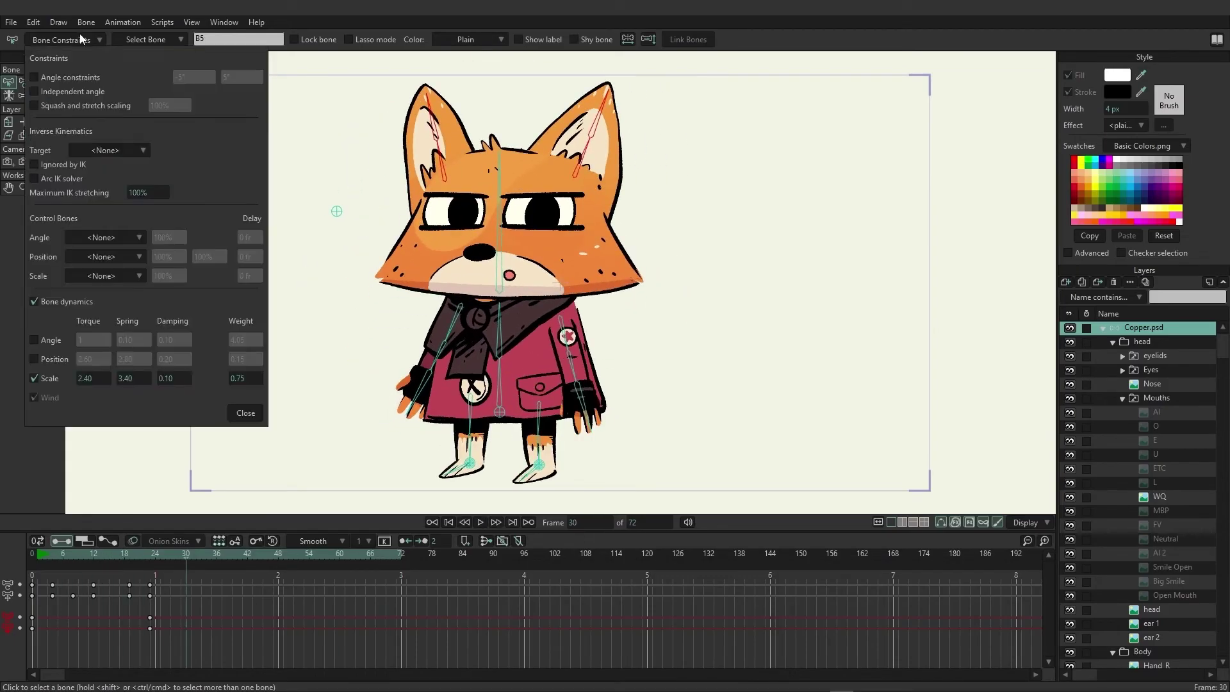
pyautogui.click(35, 359)
pyautogui.click(35, 340)
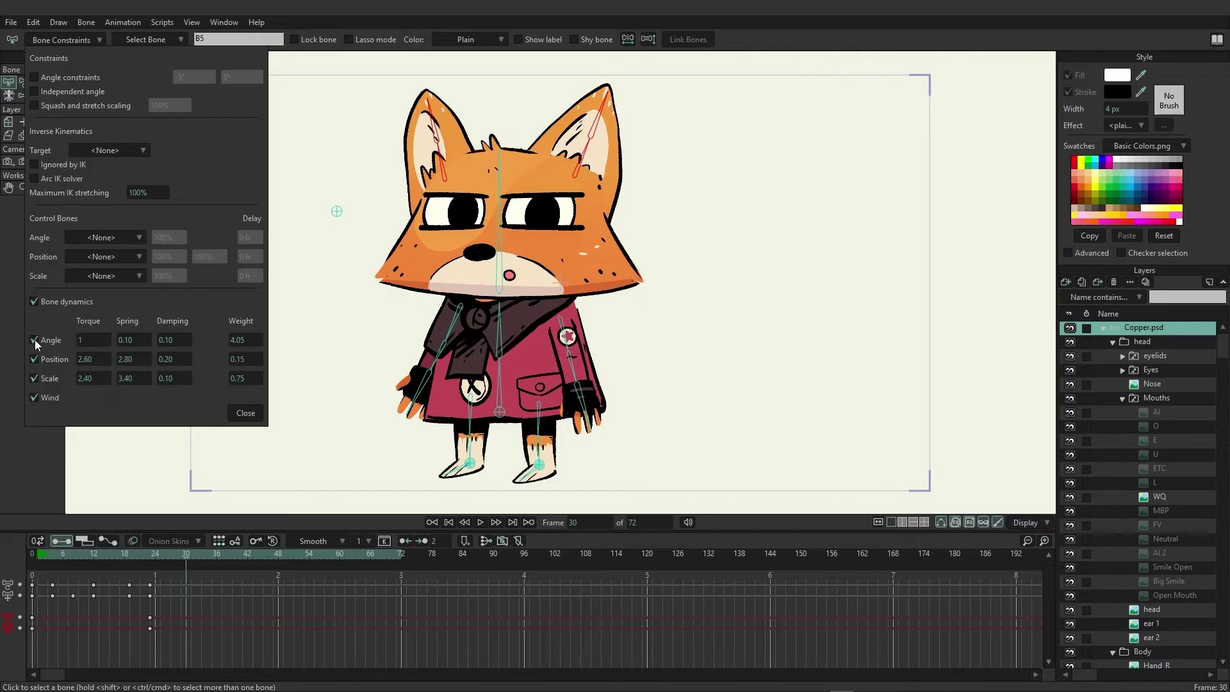
# Step: At frame 0, set the ear bones' angle weight to 2, adjust the other dynamics values, and play the animation
pyautogui.click(32, 553)
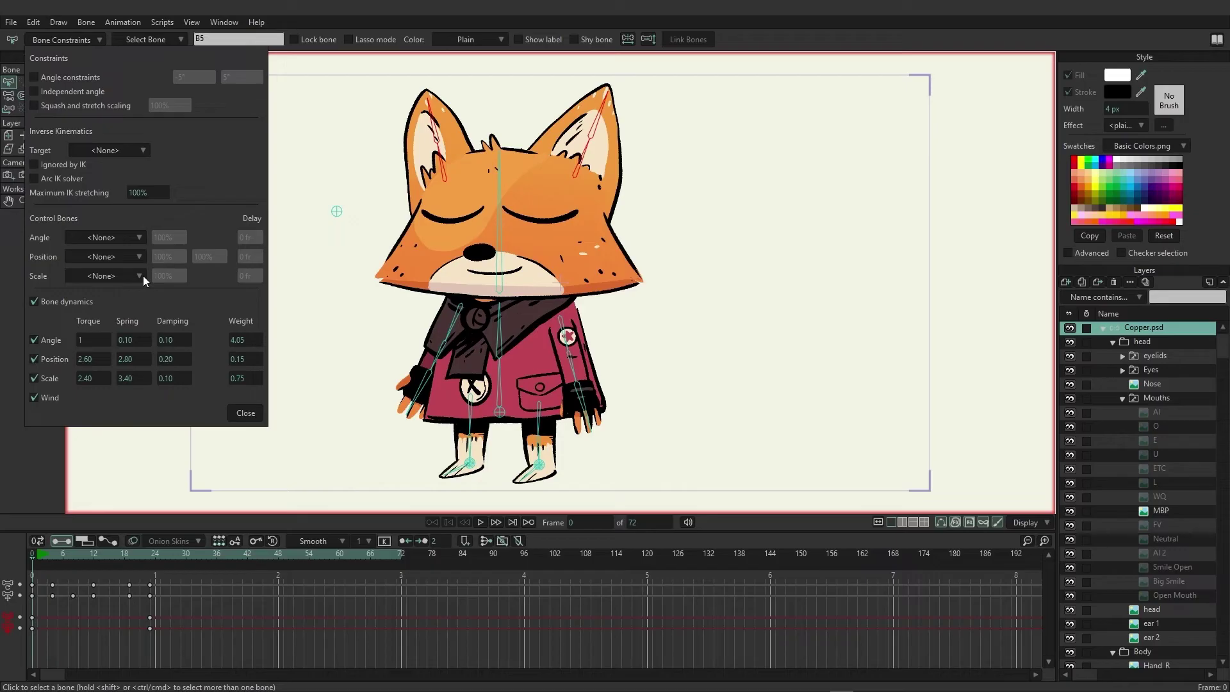
pyautogui.click(250, 340)
pyautogui.write('2')
pyautogui.press('Tab')
pyautogui.write('.5')
pyautogui.click(199, 398)
pyautogui.moveTo(178, 357); pyautogui.dragTo(189, 355)
pyautogui.moveTo(218, 350); pyautogui.dragTo(221, 349)
pyautogui.click(247, 412)
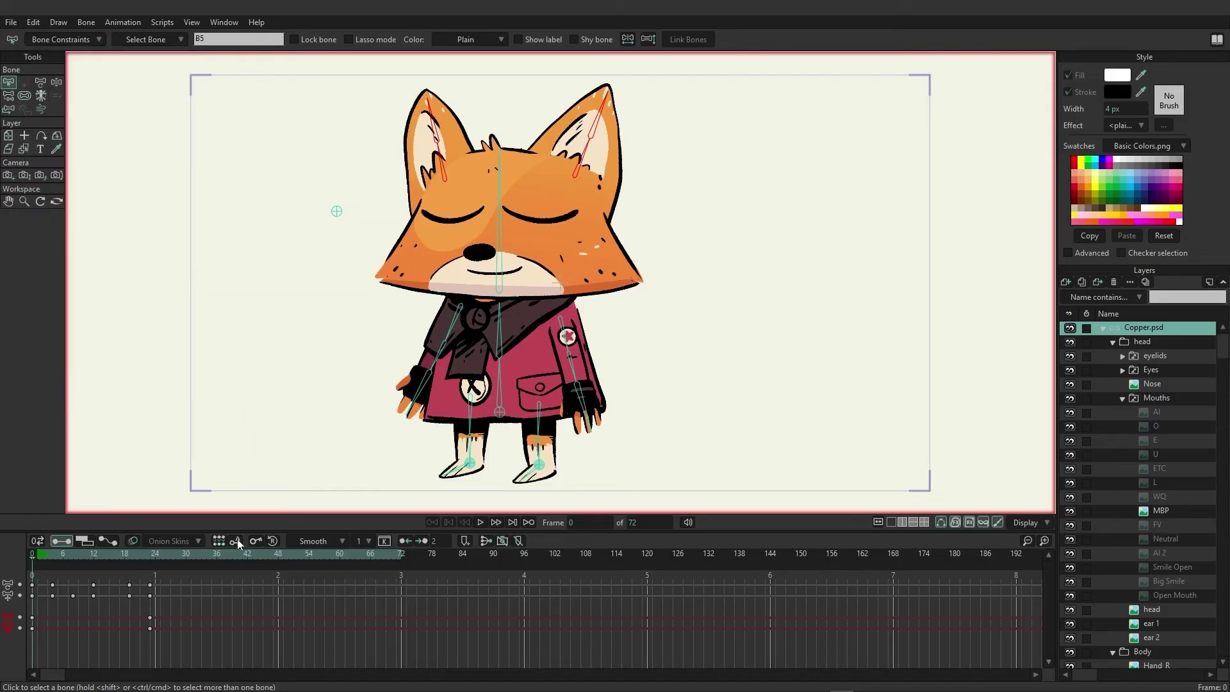
pyautogui.click(481, 522)
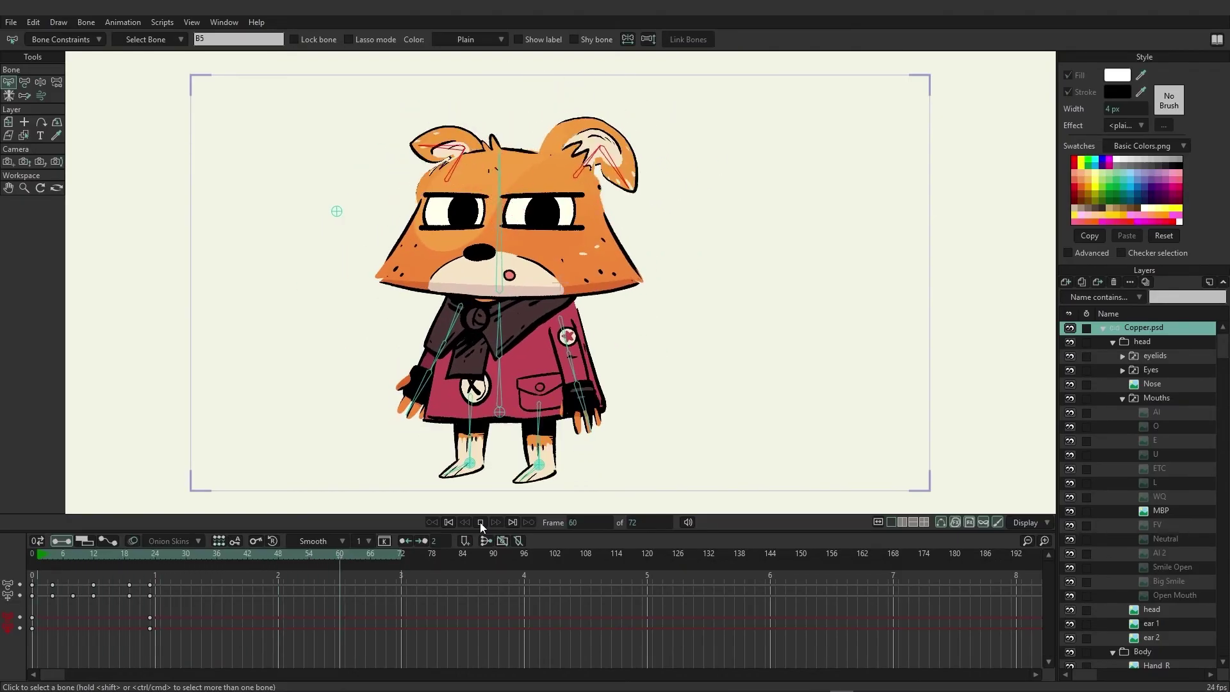
# Step: At frame 0, set the ear bones' angle, position and scale damping to 2 and play the animation
pyautogui.click(480, 522)
pyautogui.click(32, 553)
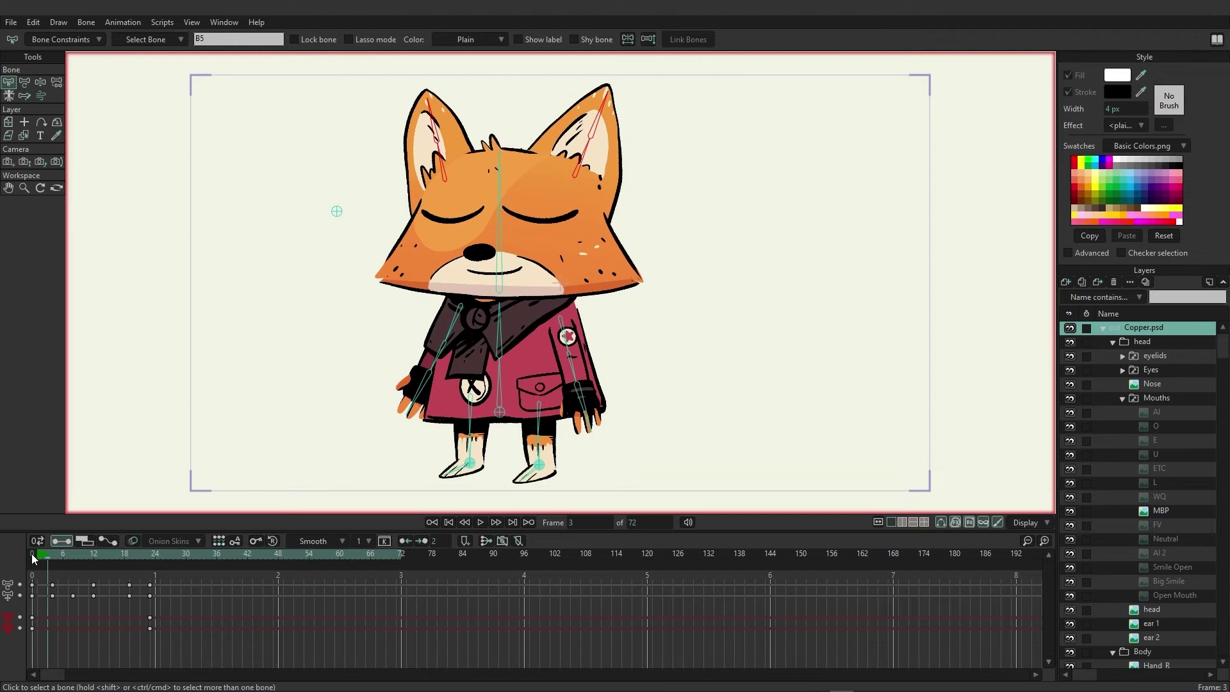
pyautogui.click(66, 40)
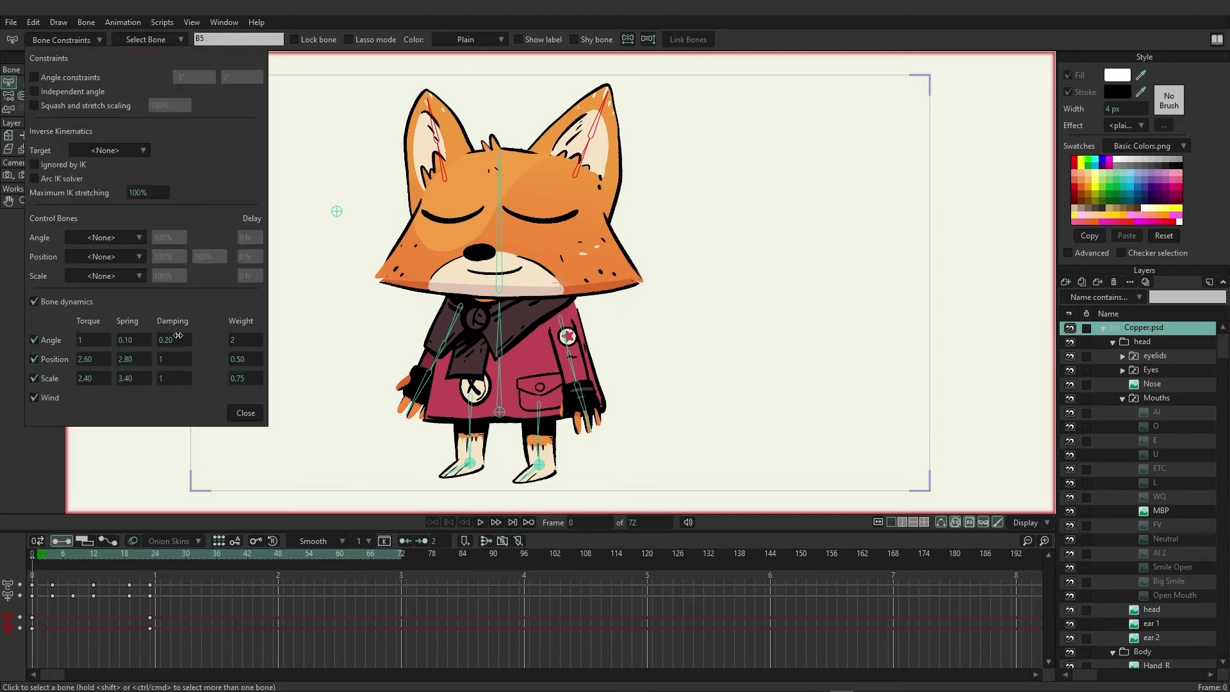
pyautogui.moveTo(207, 326); pyautogui.dragTo(224, 378)
pyautogui.click(246, 413)
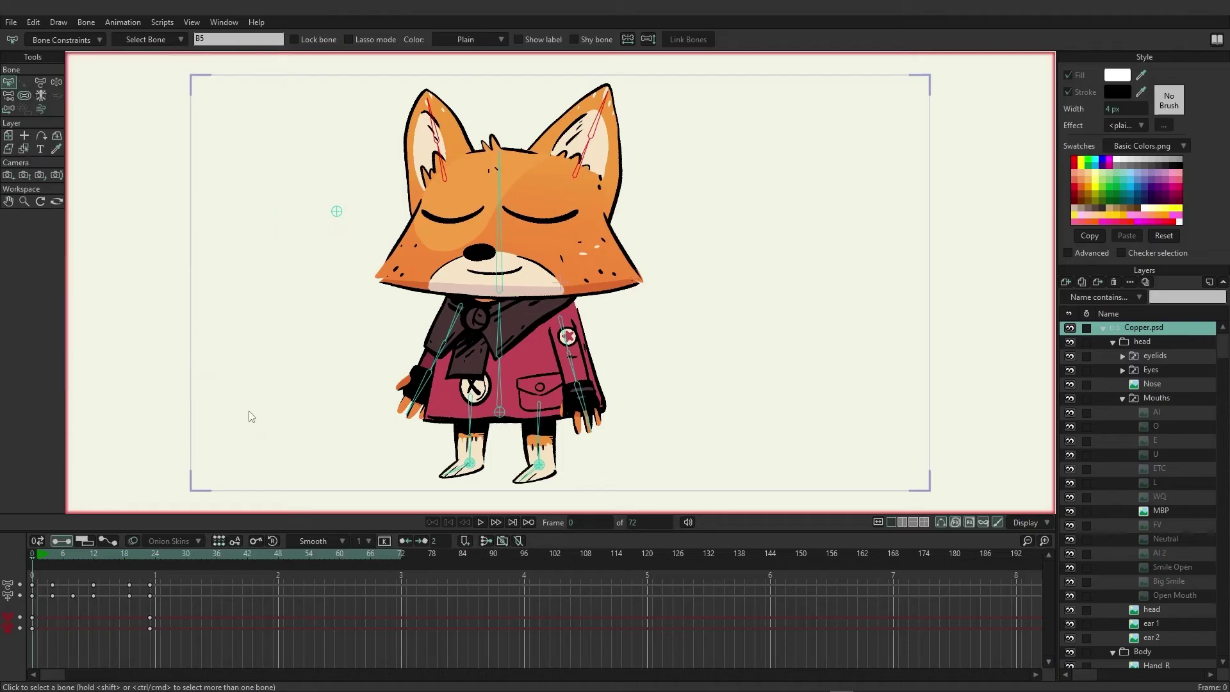
pyautogui.click(483, 518)
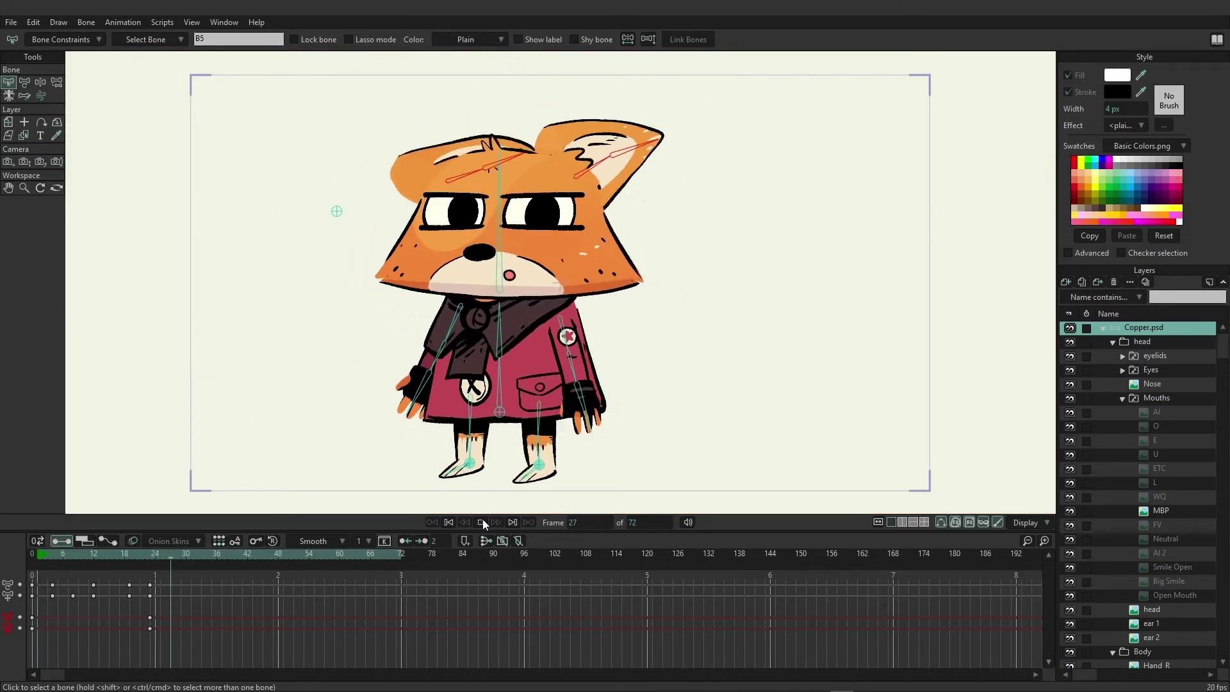
pyautogui.click(482, 522)
# Step: Set the ear bones' torque to 0.50 angle, 0.90 position and 0.90 scale, with spring 1.90 position and 1.60 scale, and play the animation
pyautogui.click(63, 40)
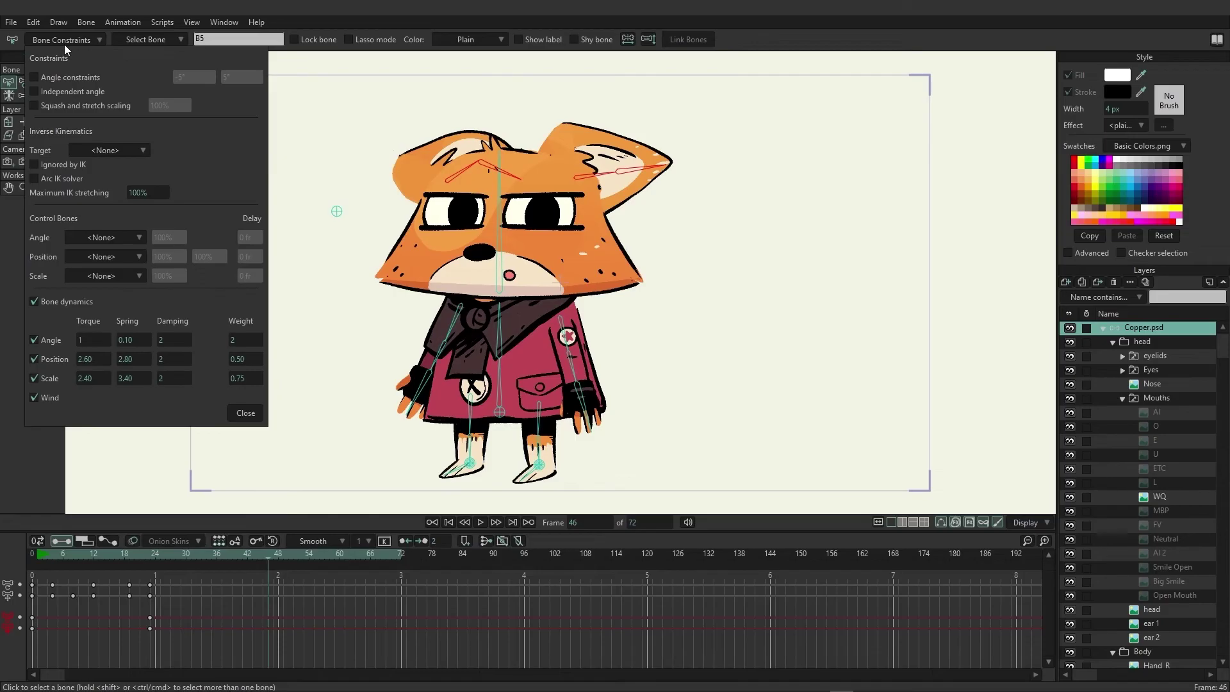
pyautogui.moveTo(101, 361); pyautogui.dragTo(9, 371)
pyautogui.moveTo(92, 381); pyautogui.dragTo(12, 383)
pyautogui.moveTo(100, 341); pyautogui.dragTo(78, 347)
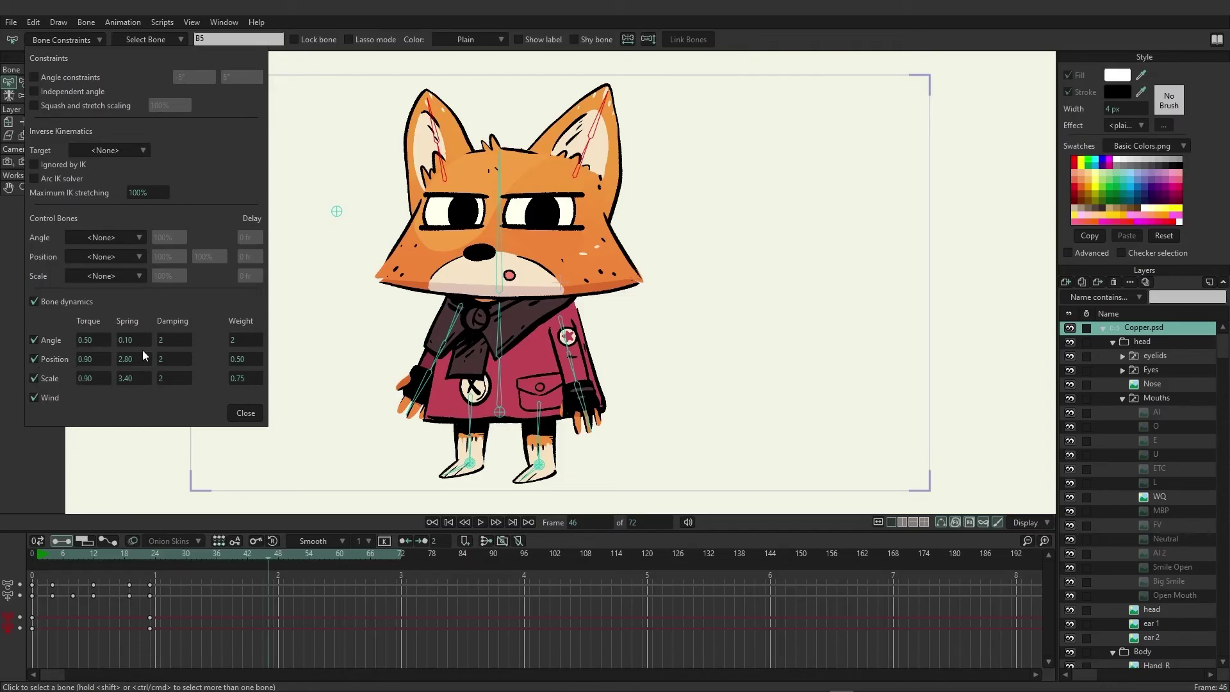
pyautogui.moveTo(118, 360); pyautogui.dragTo(55, 386)
pyautogui.click(477, 522)
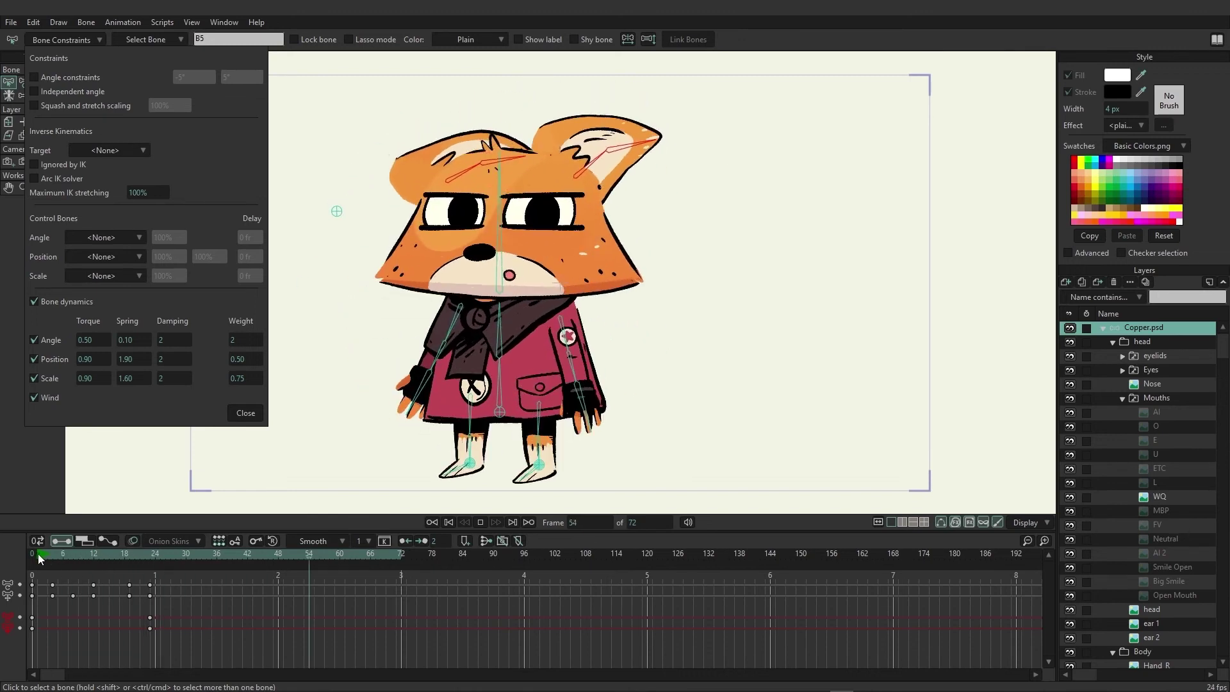
# Step: Disable wind for the ear bones and set their angle weight to 1.30 during playback
pyautogui.click(32, 397)
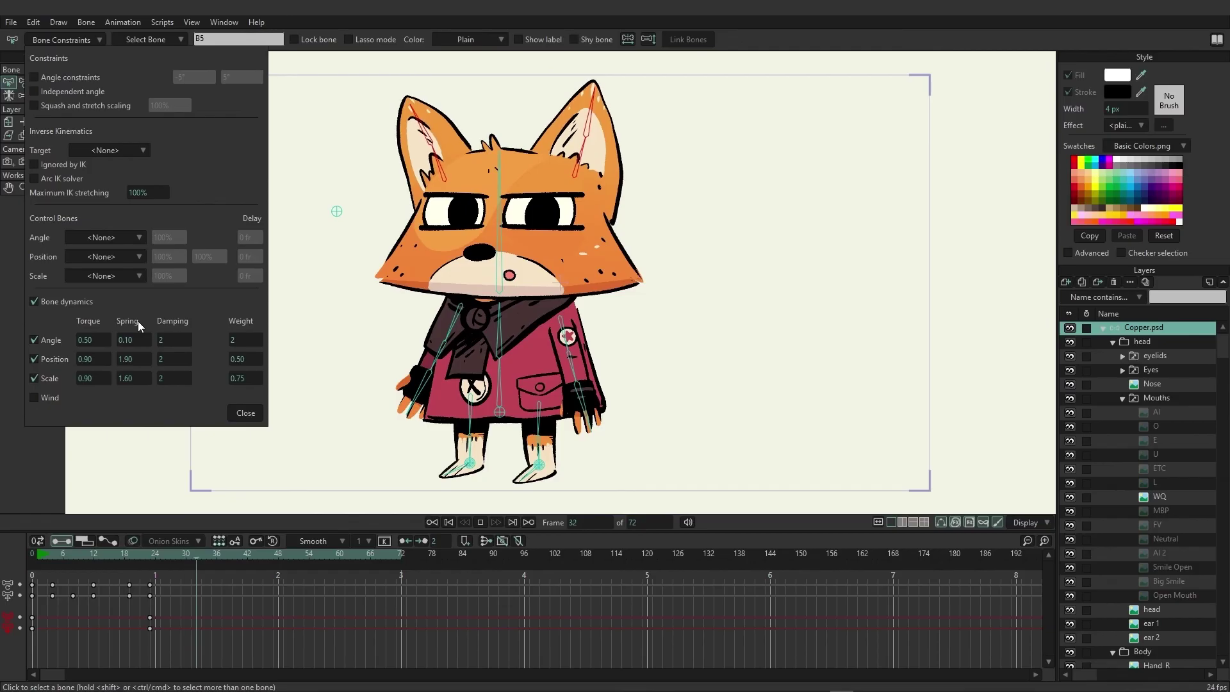
pyautogui.moveTo(240, 340); pyautogui.dragTo(140, 355)
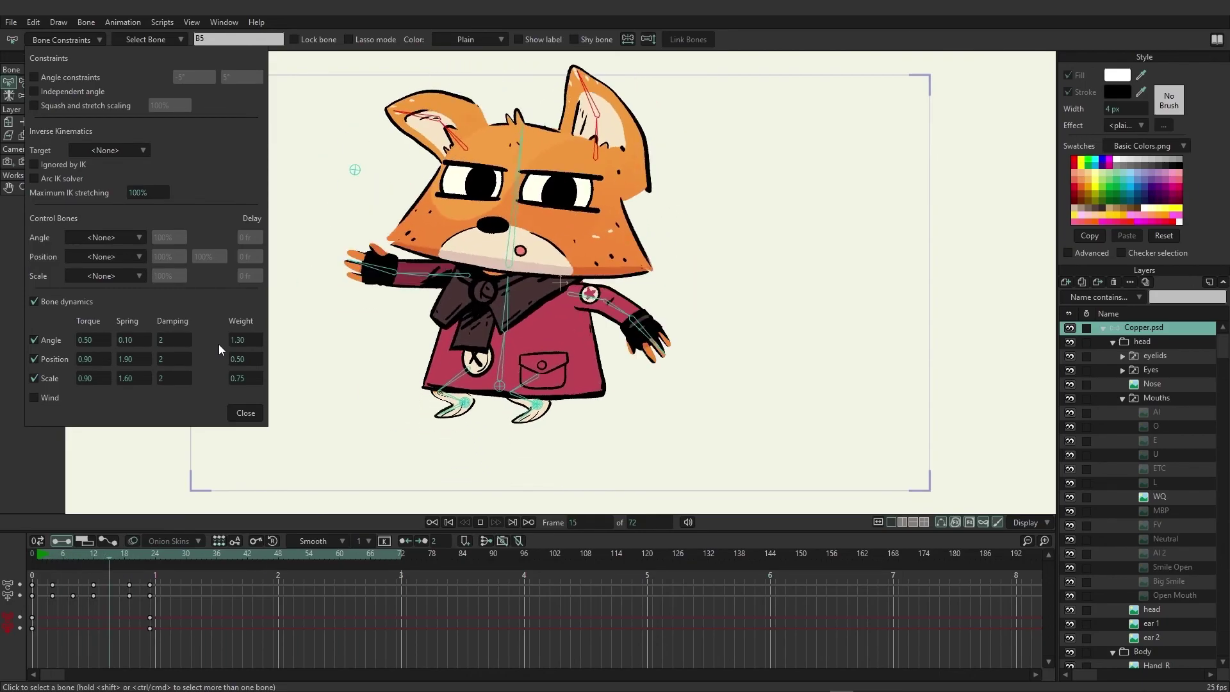
pyautogui.click(247, 414)
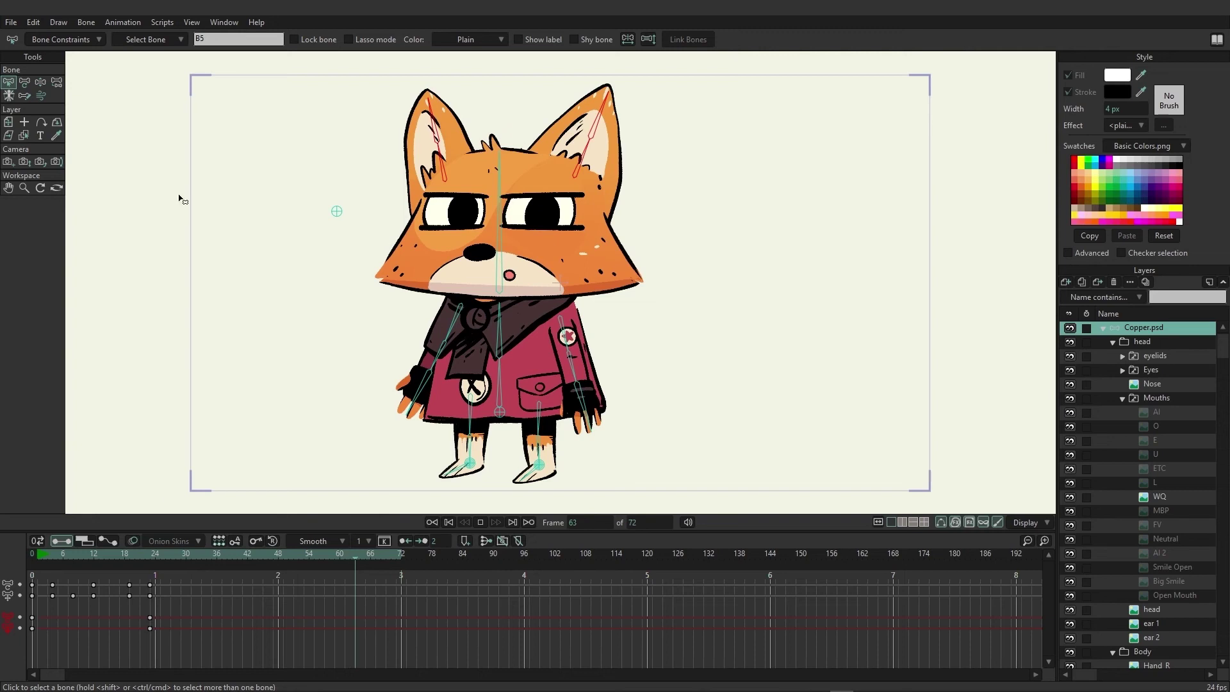
# Step: At frame 0, enable angle constraints of -5° to 5° on only the two lower ear bones and play the animation
pyautogui.click(30, 557)
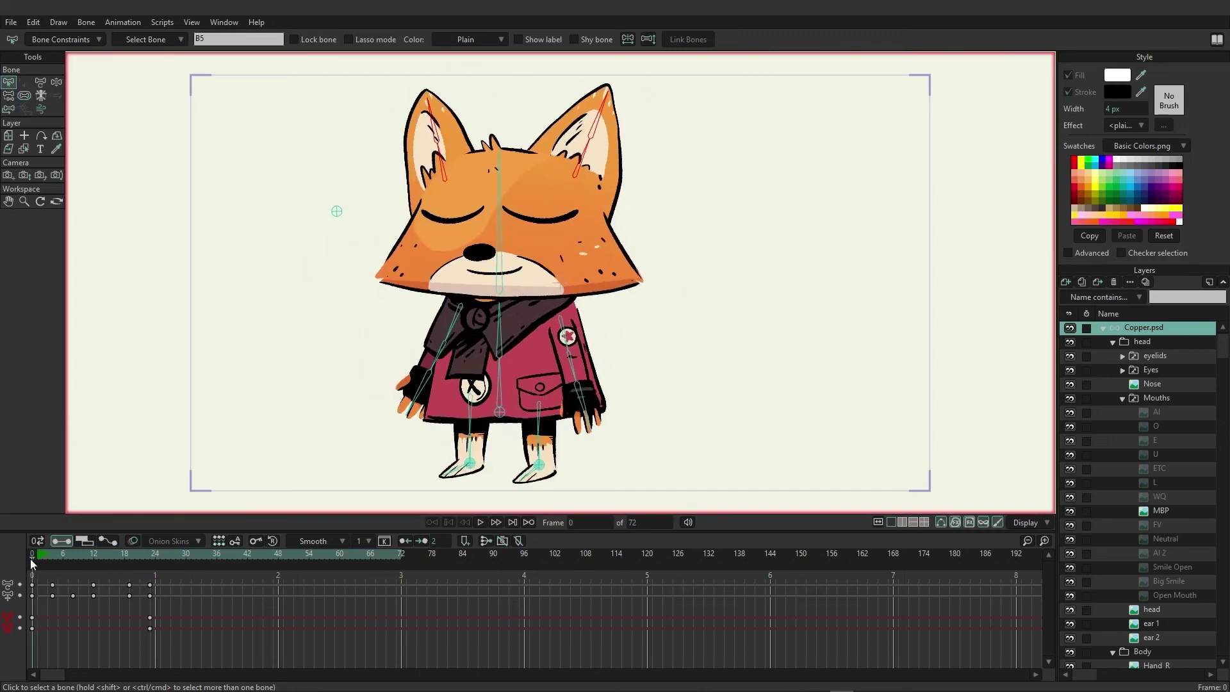
pyautogui.click(299, 176)
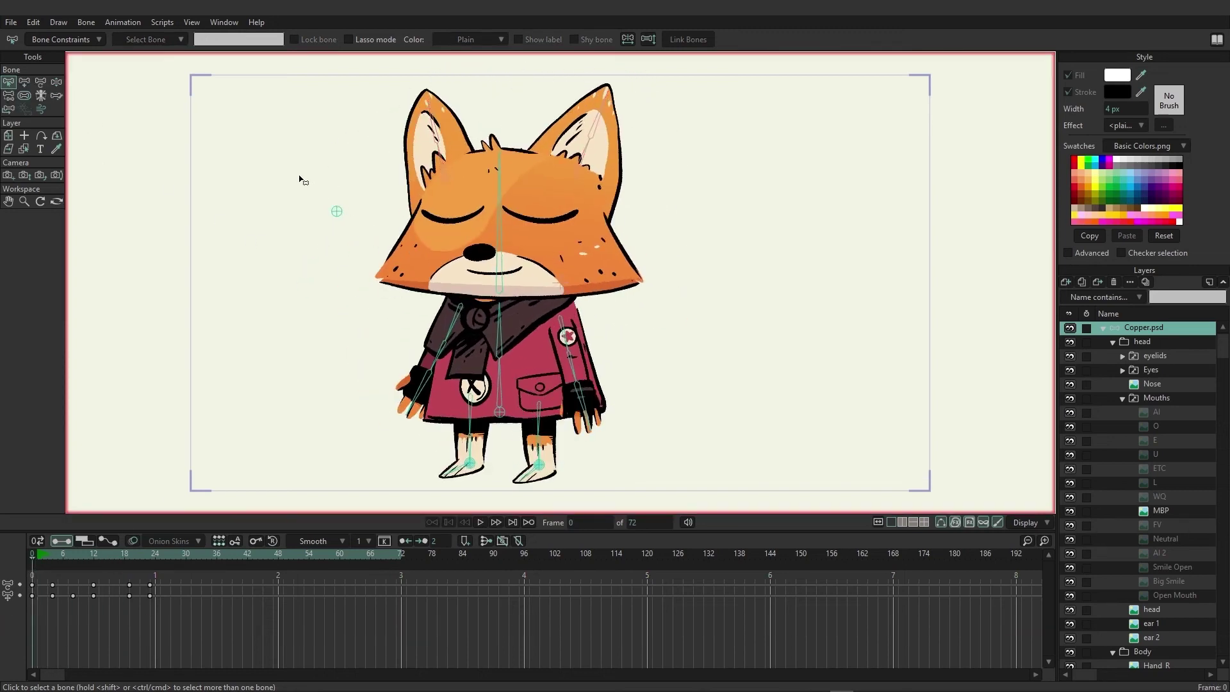
pyautogui.click(447, 177)
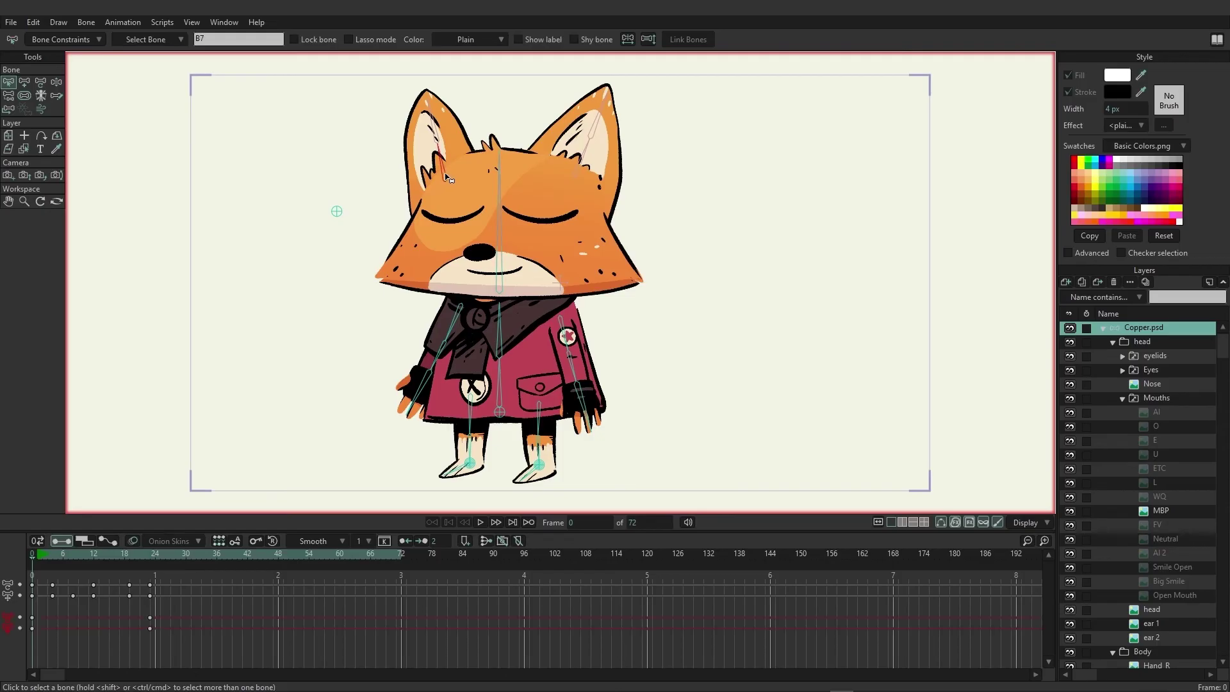
pyautogui.keyDown('shift'); pyautogui.click(584, 162); pyautogui.keyUp('shift')
pyautogui.click(90, 40)
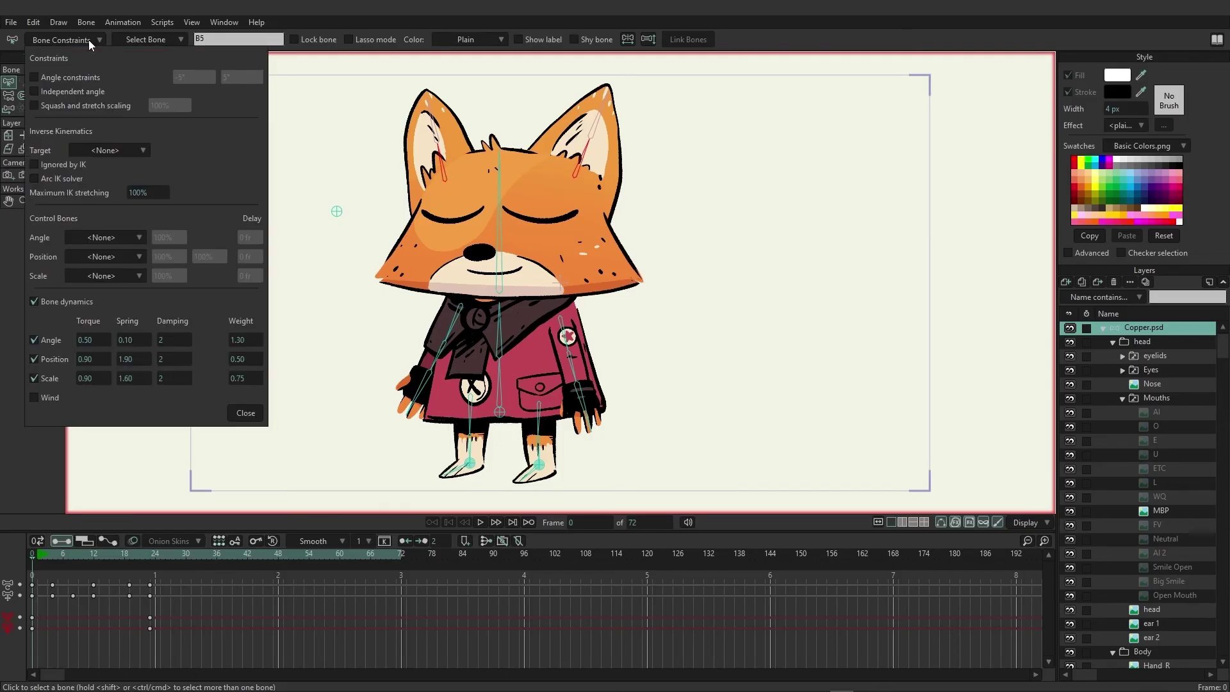
pyautogui.click(78, 79)
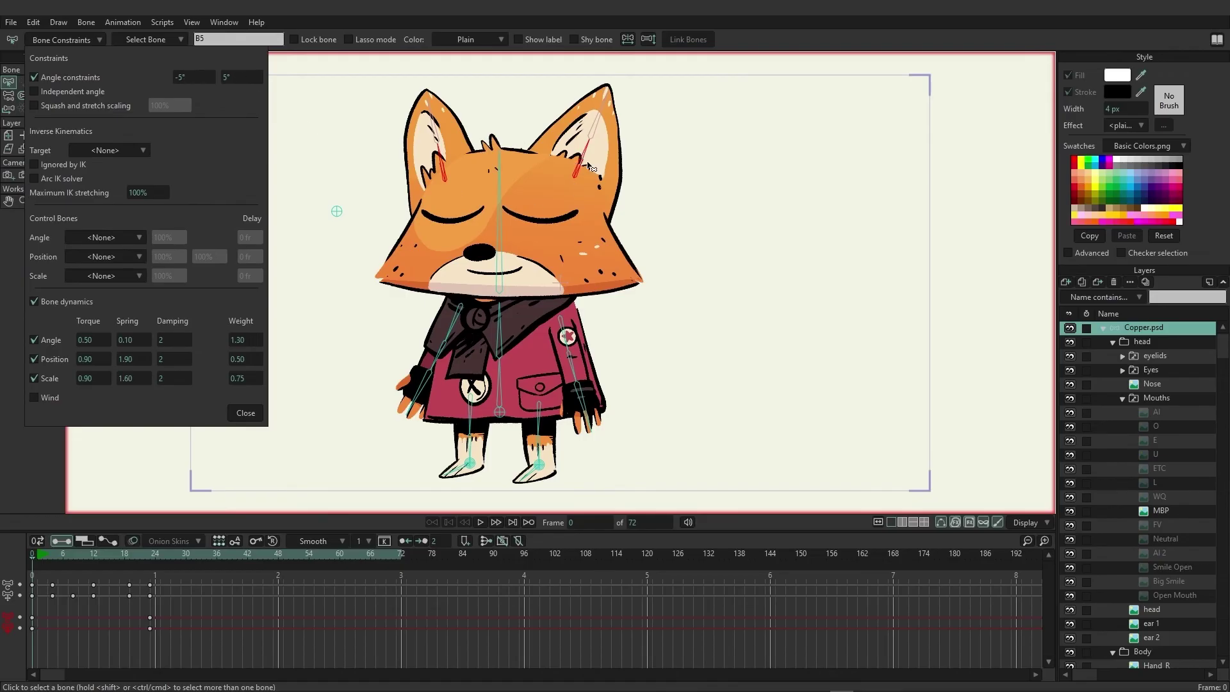
pyautogui.click(245, 413)
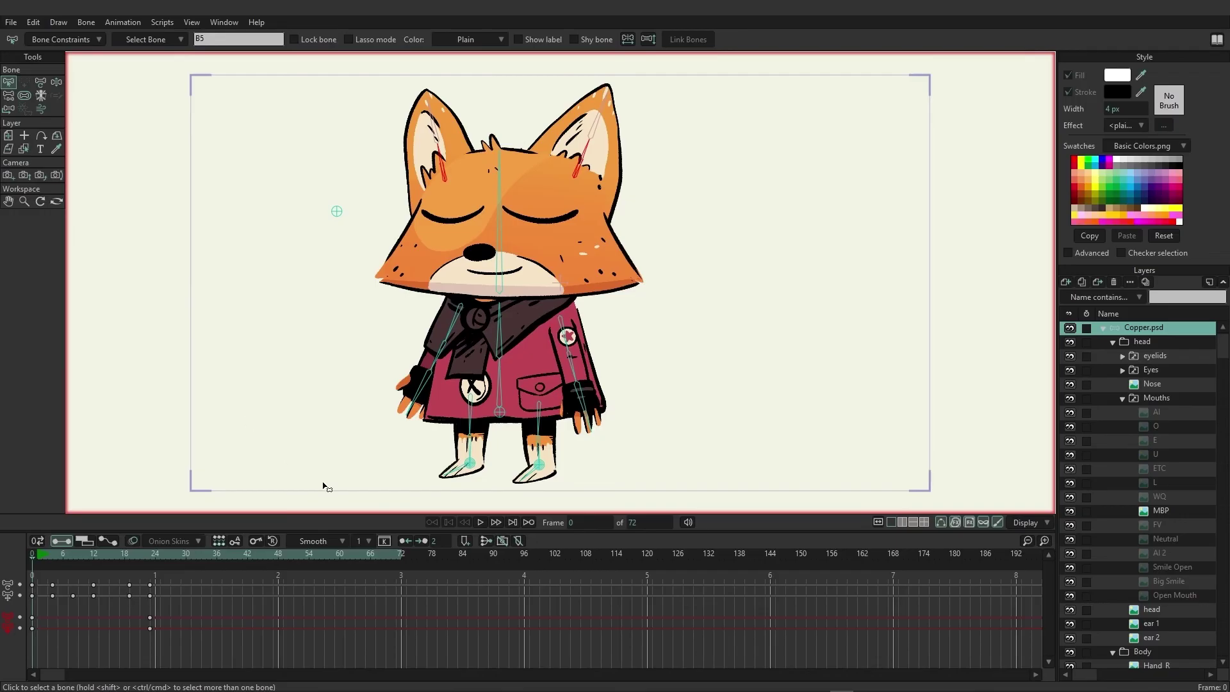
pyautogui.click(480, 522)
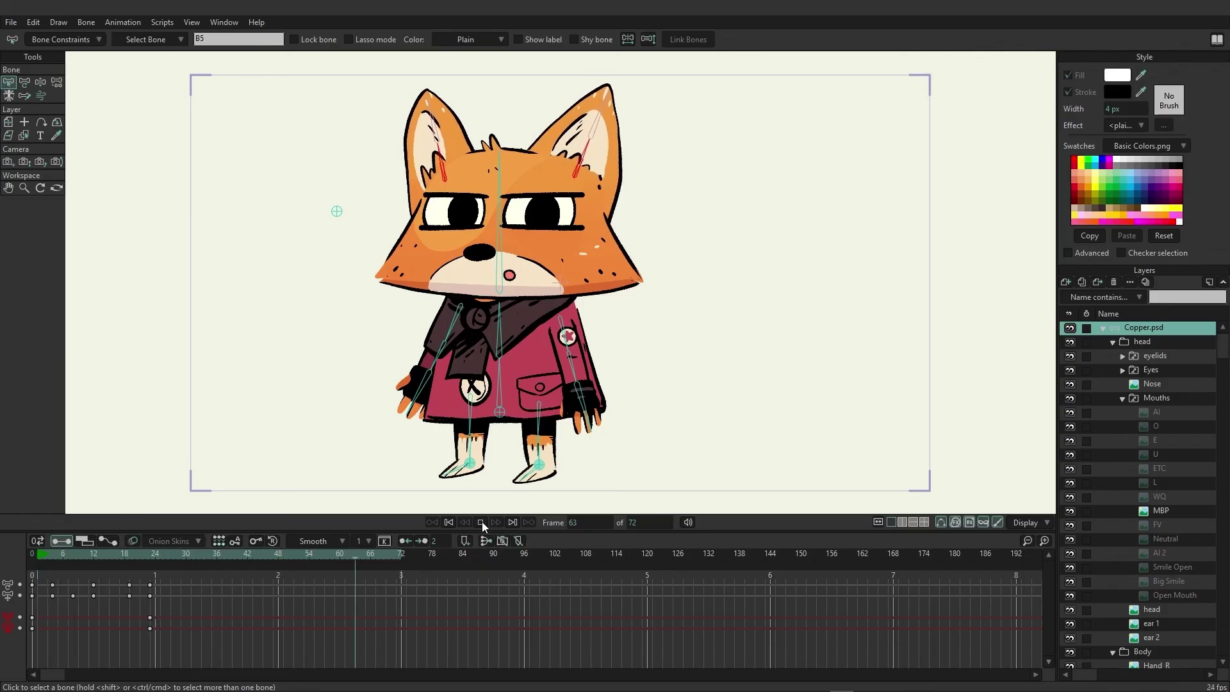
pyautogui.click(482, 521)
# Step: With all ear bones selected at frame 0, set the angle torque to 0.70 and spring to 0.50, then play the animation
pyautogui.click(558, 130)
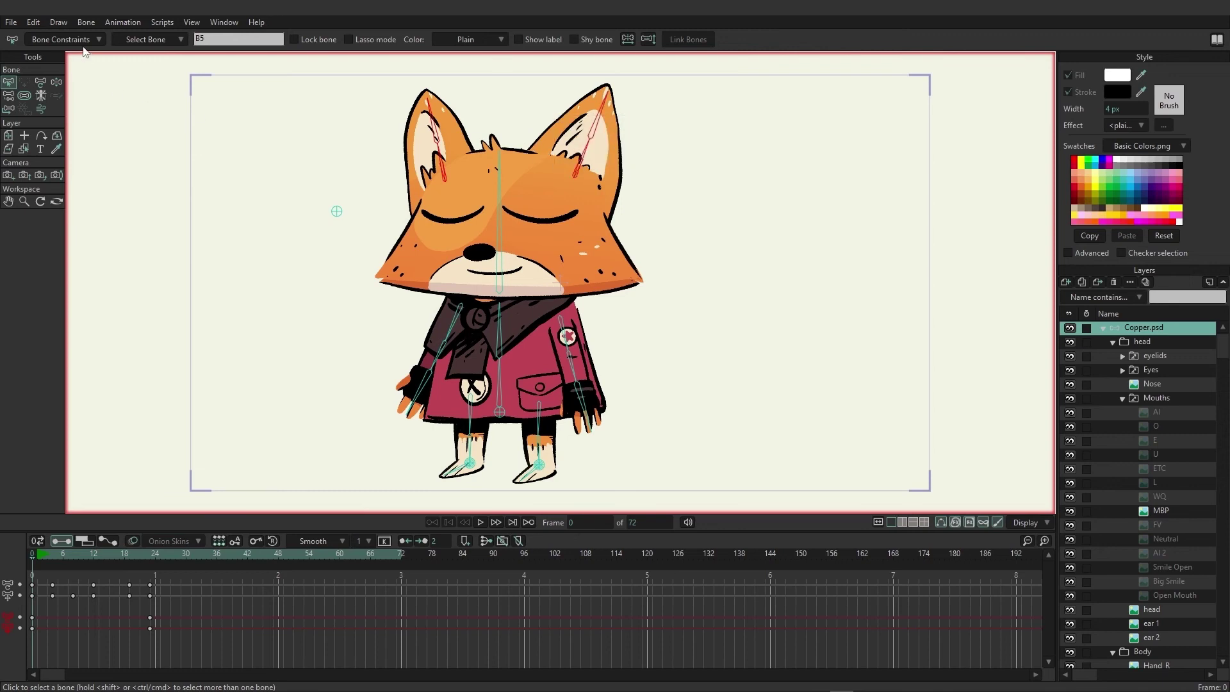
pyautogui.click(64, 39)
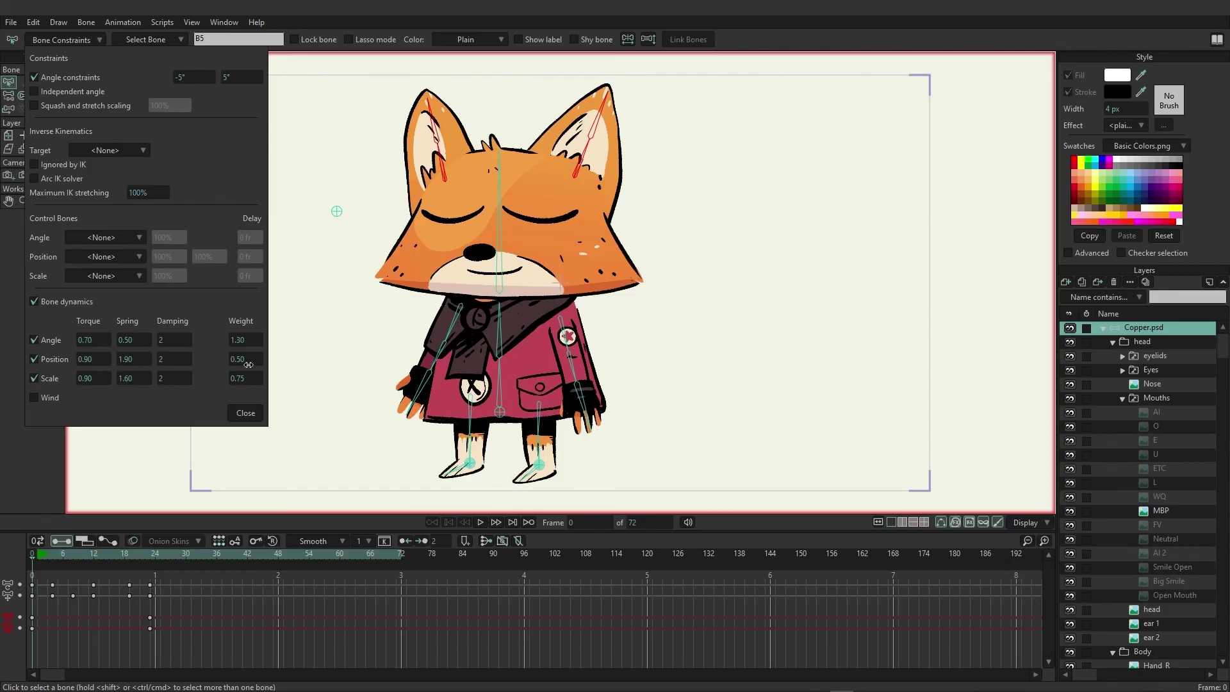
pyautogui.click(246, 413)
pyautogui.press('space')
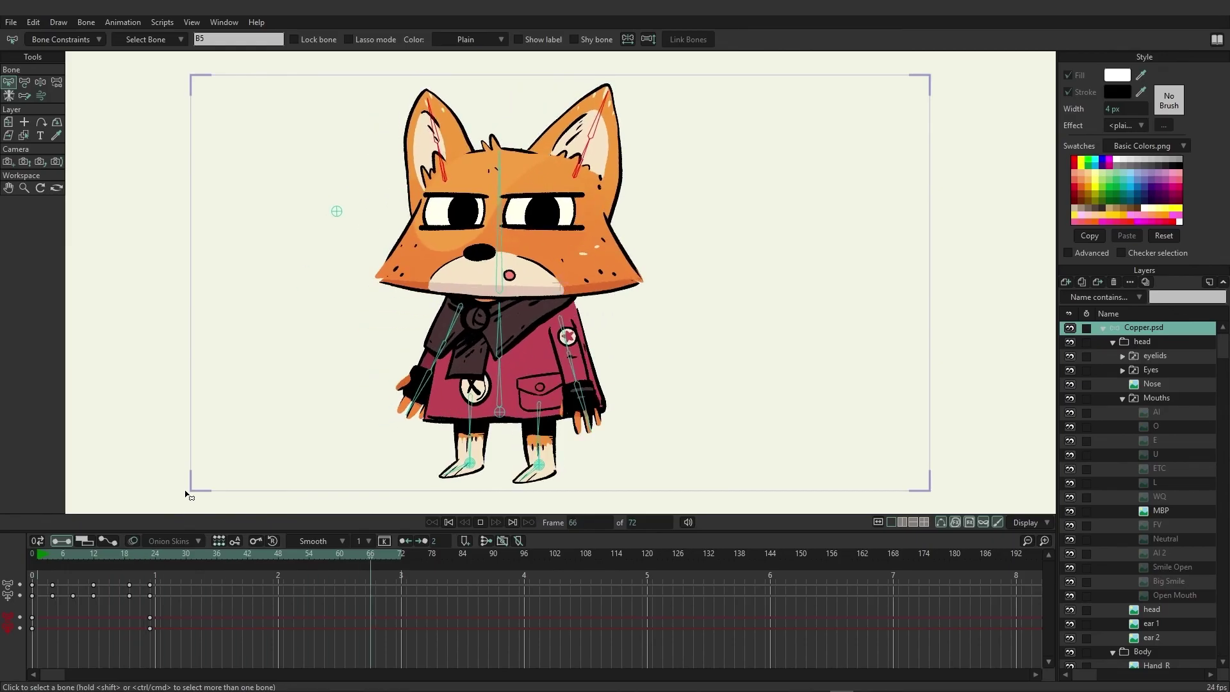
pyautogui.press('space')
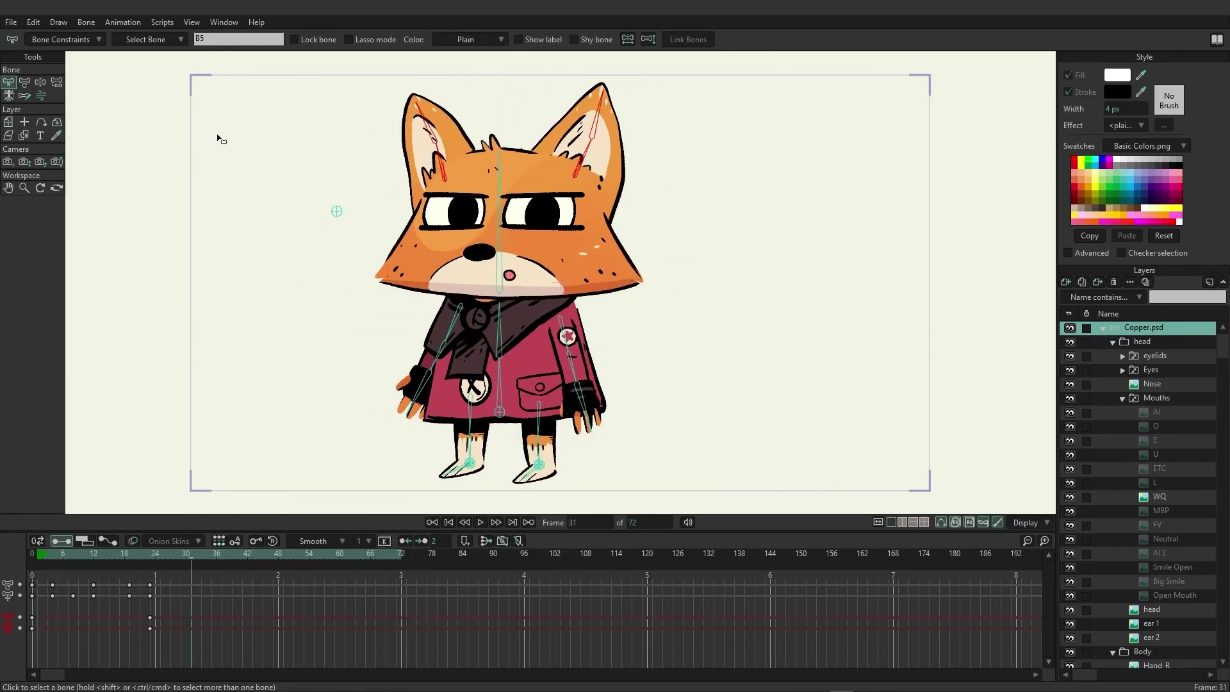
# Step: At frame 0, set the two lower ear bones' angle torque to 0.60, adjust their dynamics weight, and play the animation
pyautogui.moveTo(53, 551); pyautogui.dragTo(32, 554)
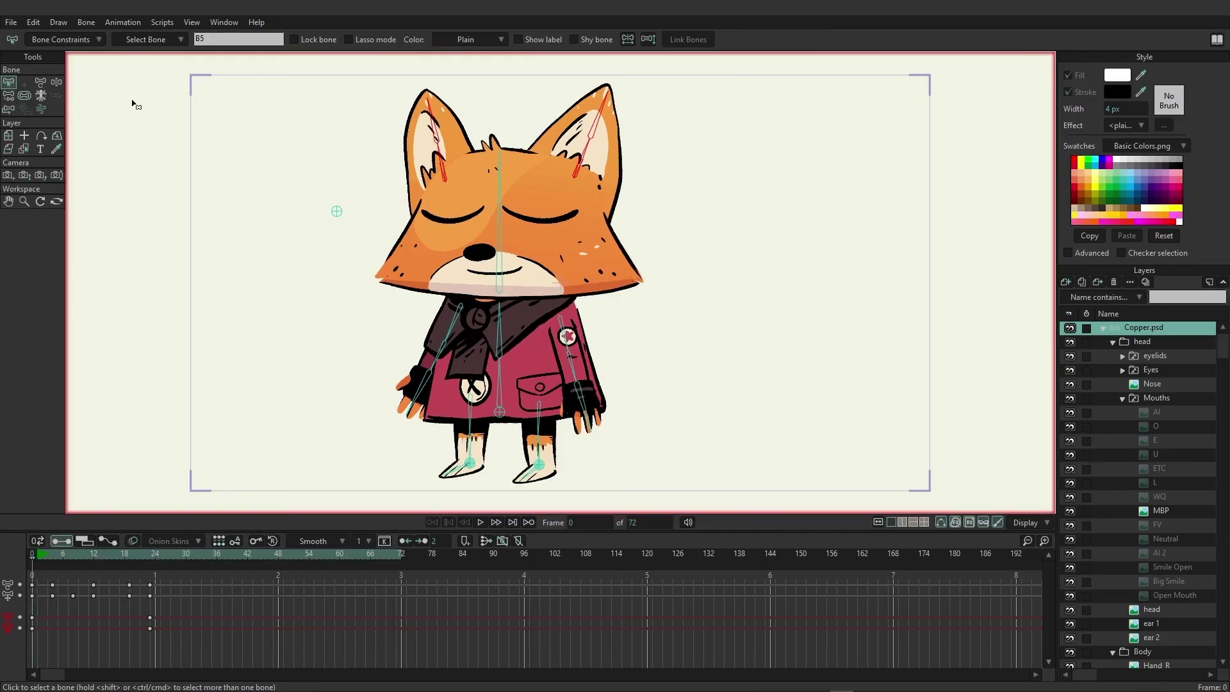
pyautogui.click(286, 166)
pyautogui.click(443, 172)
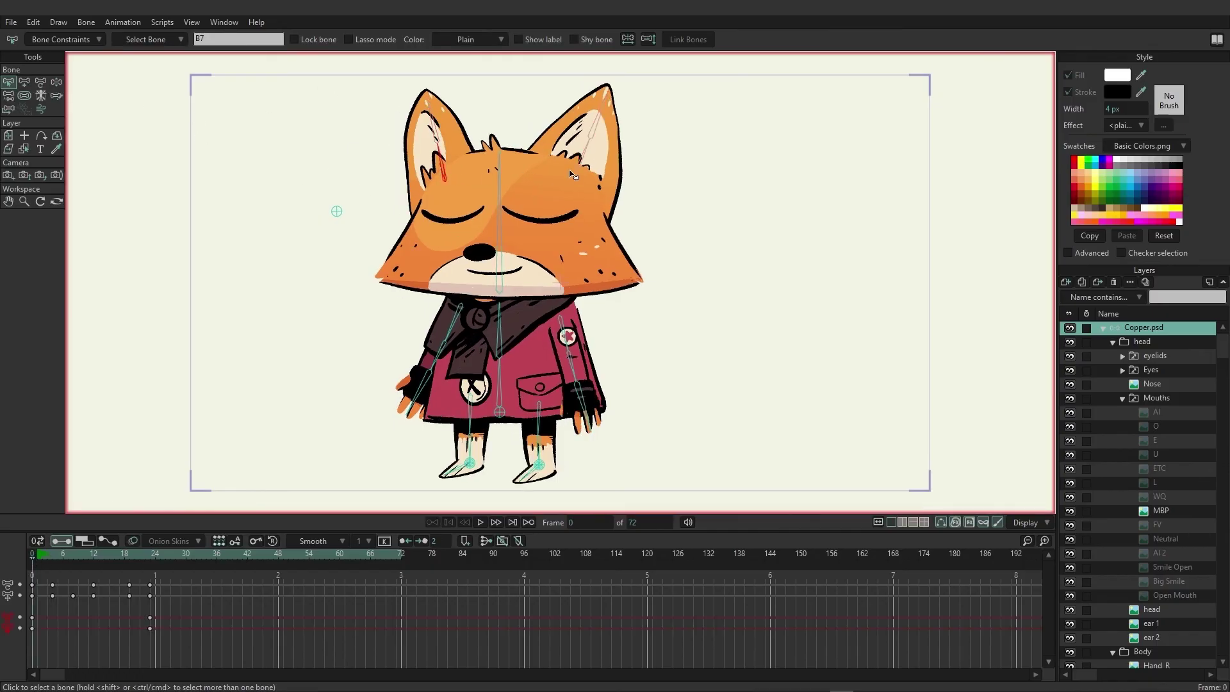
pyautogui.keyDown('shift'); pyautogui.click(580, 170); pyautogui.keyUp('shift')
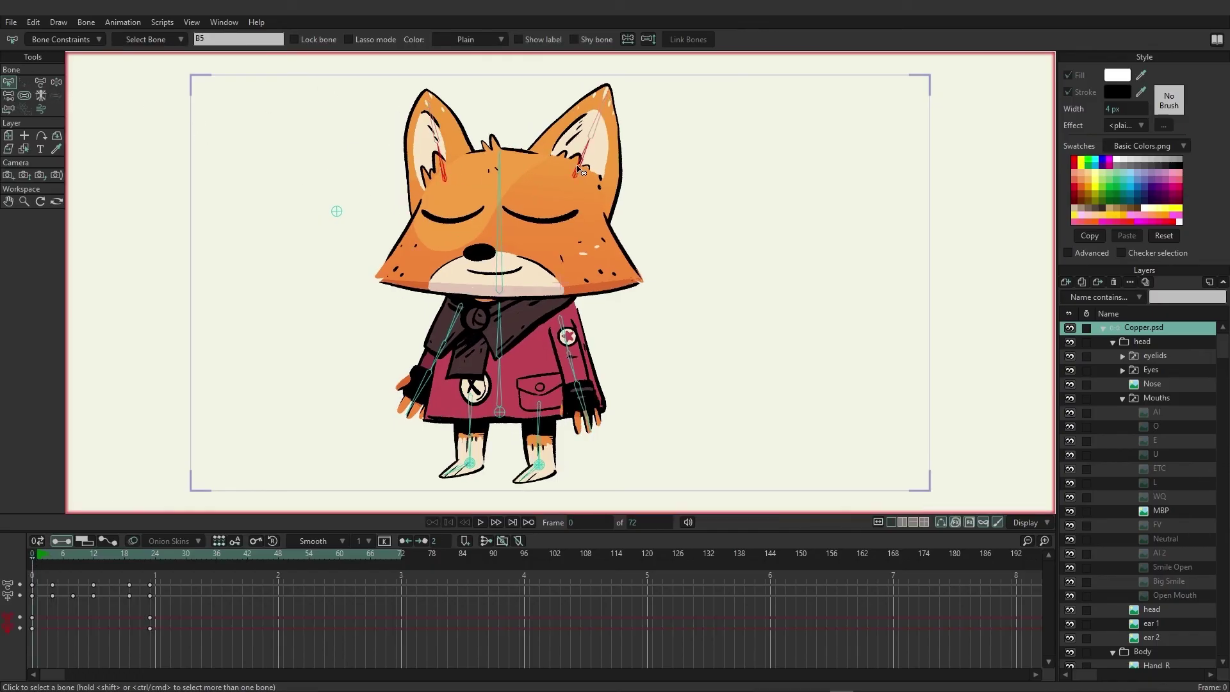
pyautogui.click(88, 39)
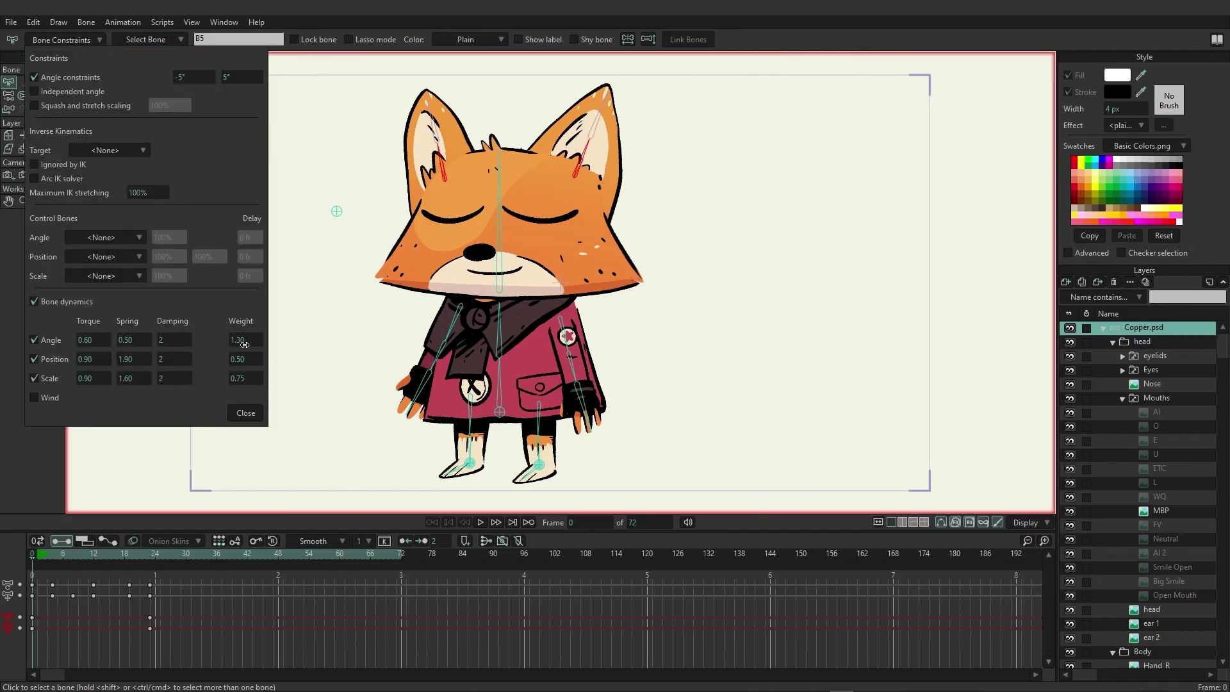
pyautogui.moveTo(273, 337); pyautogui.dragTo(260, 362)
pyautogui.click(246, 413)
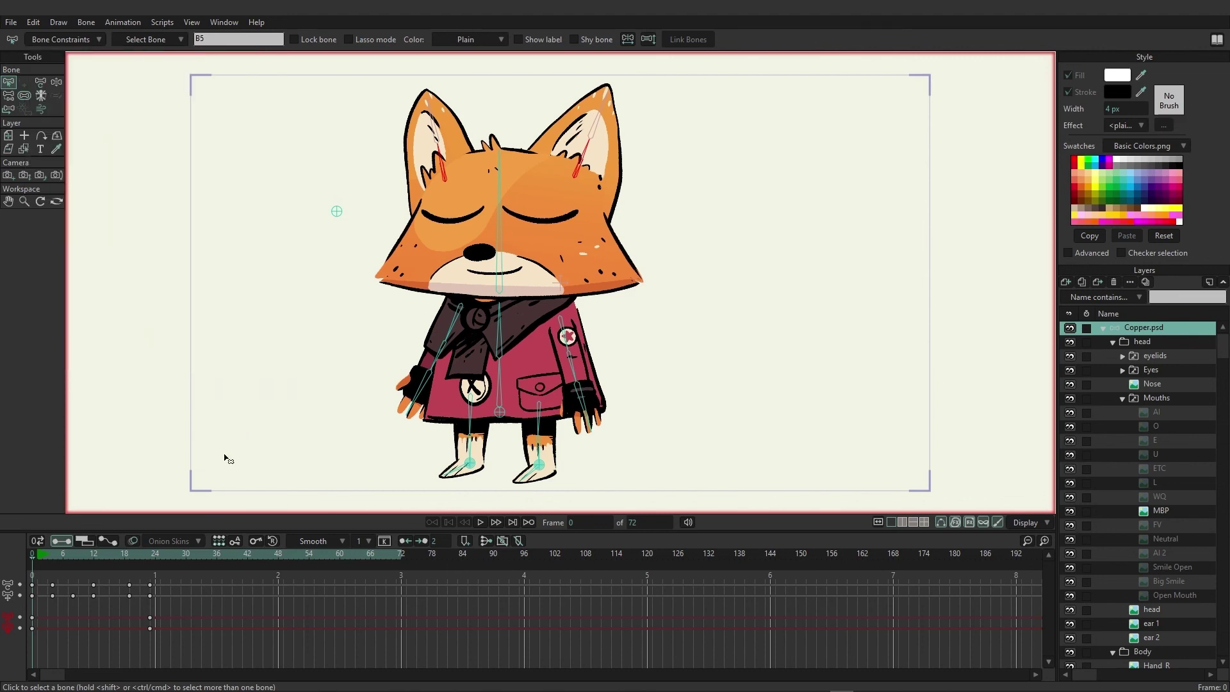
pyautogui.click(481, 525)
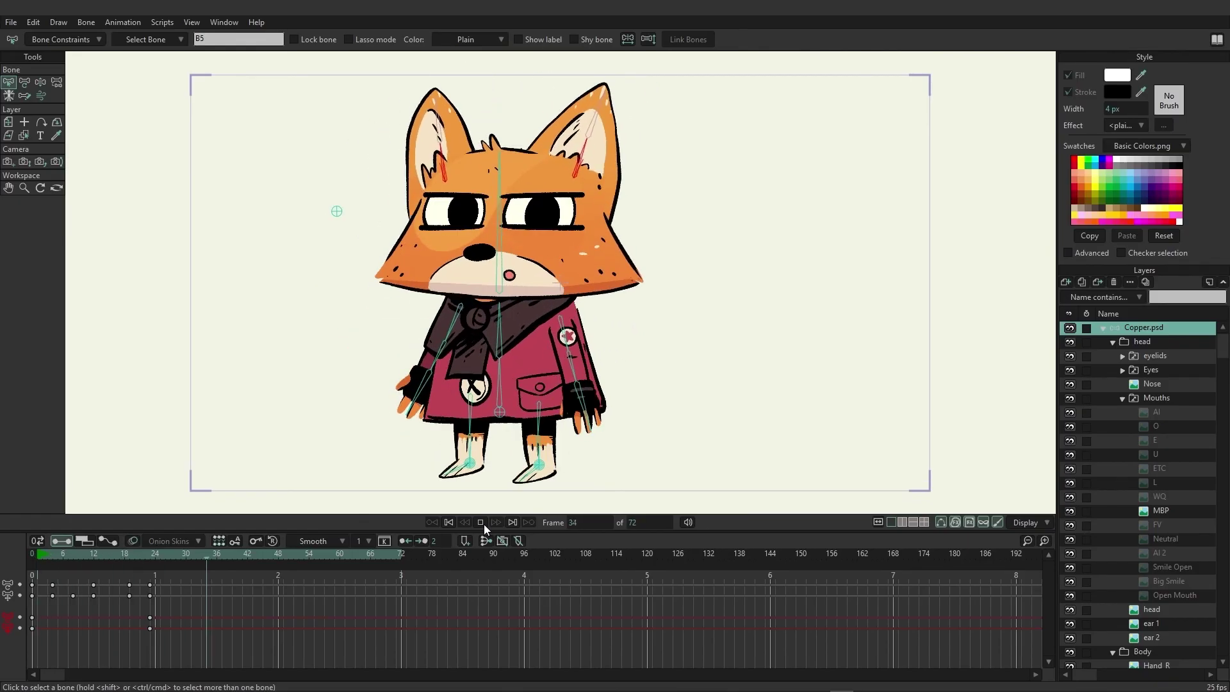
pyautogui.click(480, 523)
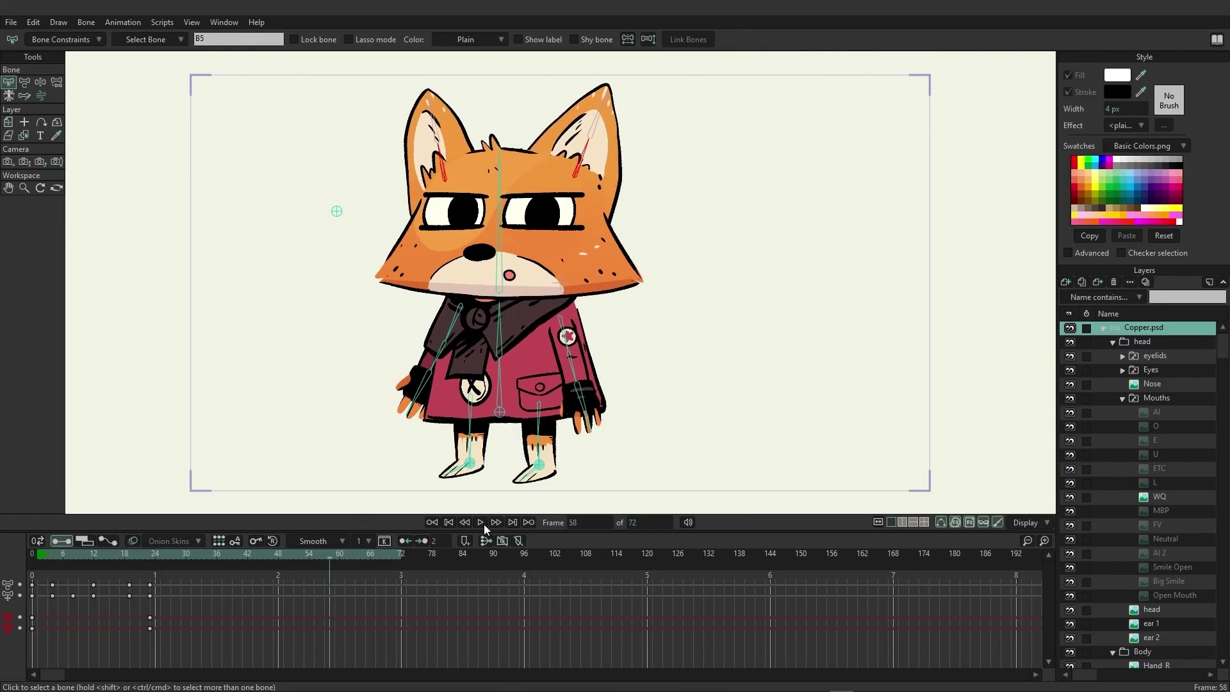